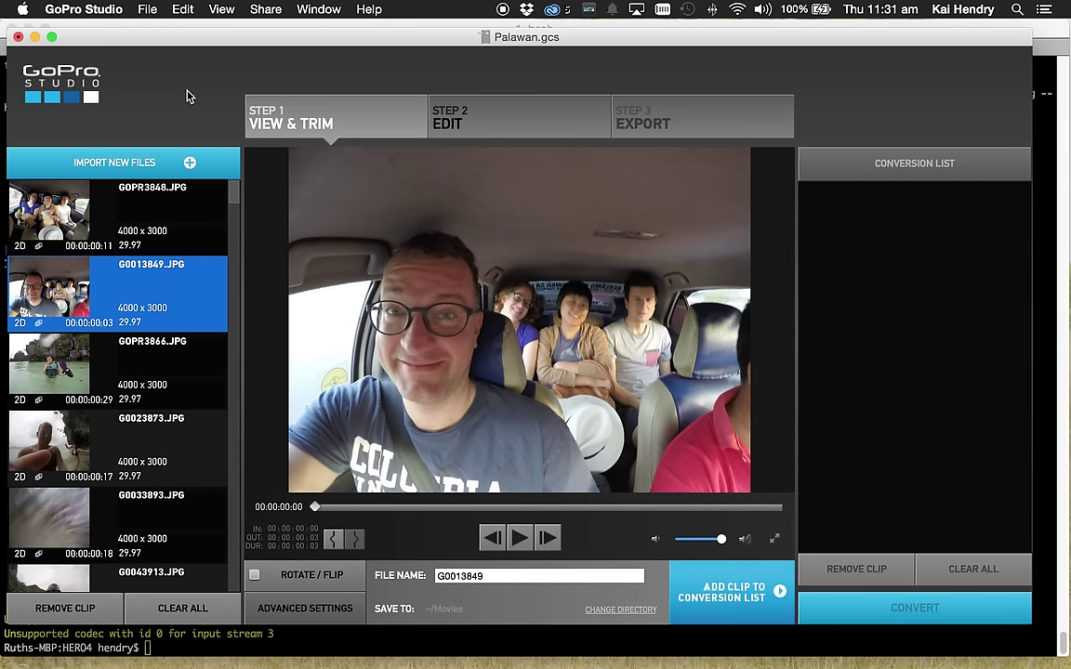
# Step: View GoPro Studio's version and credits information, then close it
pyautogui.click(102, 8)
pyautogui.click(109, 31)
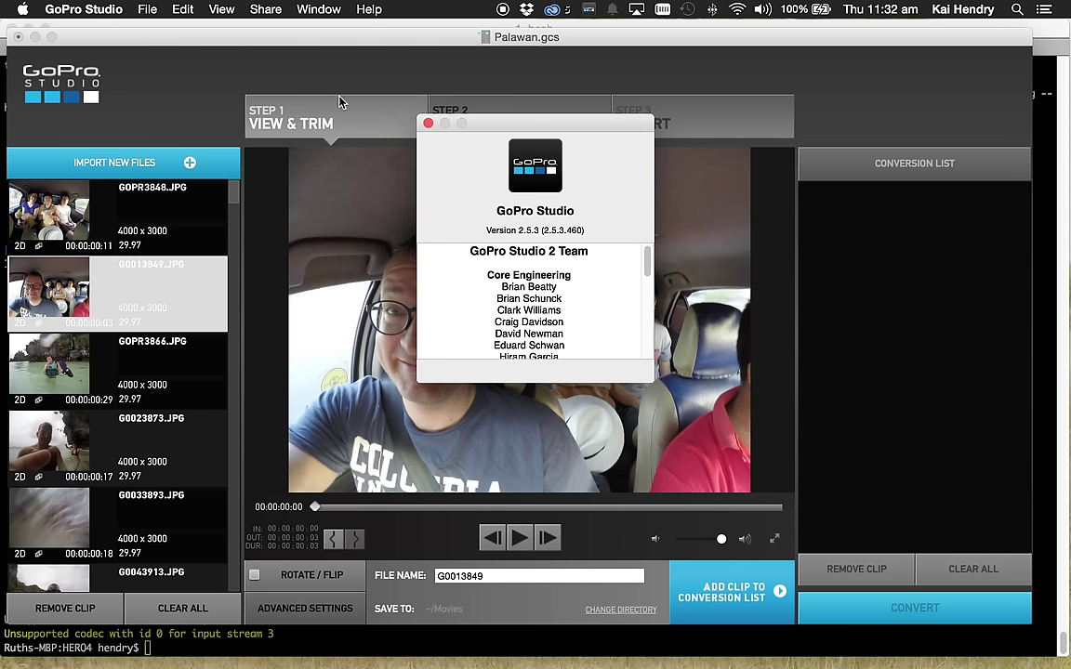
pyautogui.click(428, 125)
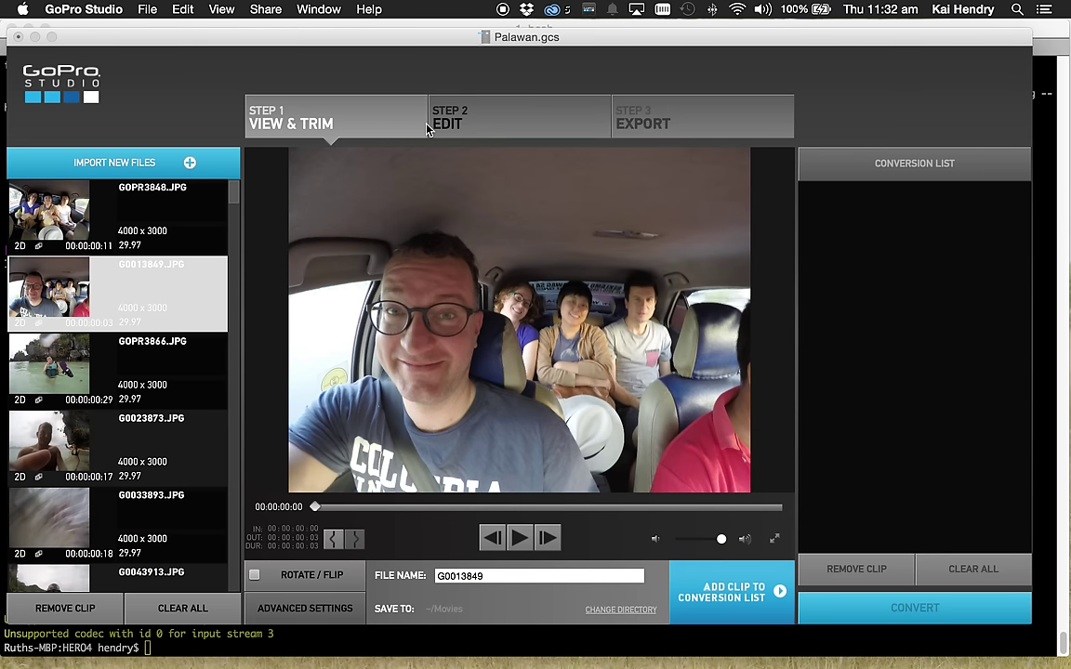
# Step: Select the beach selfie clip G0084346 and add it to the conversion list
pyautogui.click(138, 215)
pyautogui.scroll(-5, 130, 390)
pyautogui.click(126, 428)
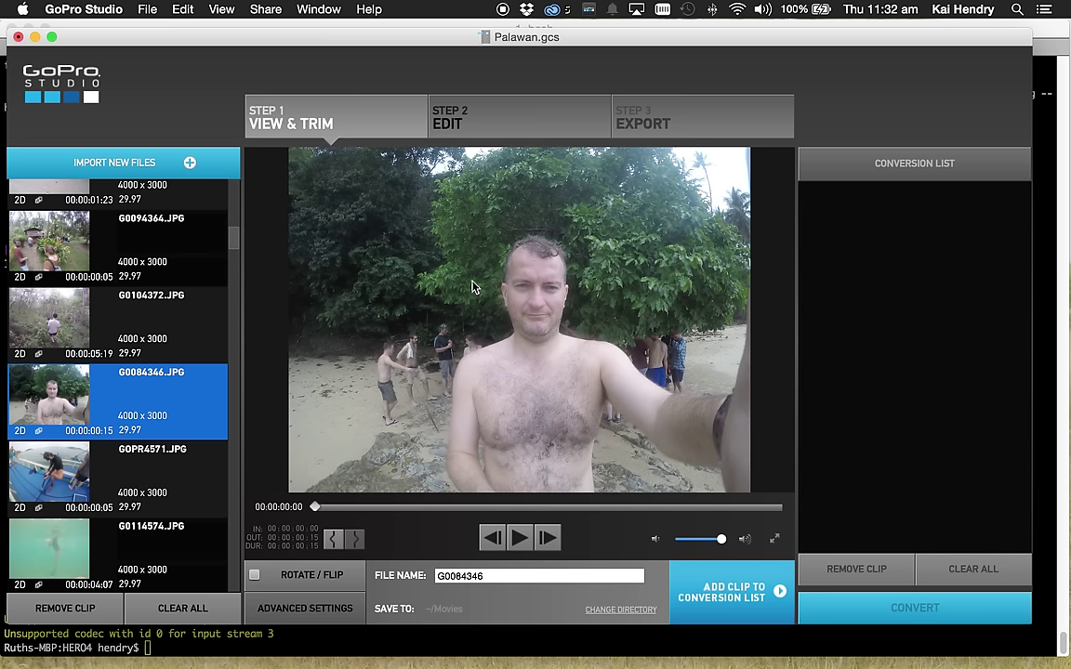
pyautogui.click(711, 597)
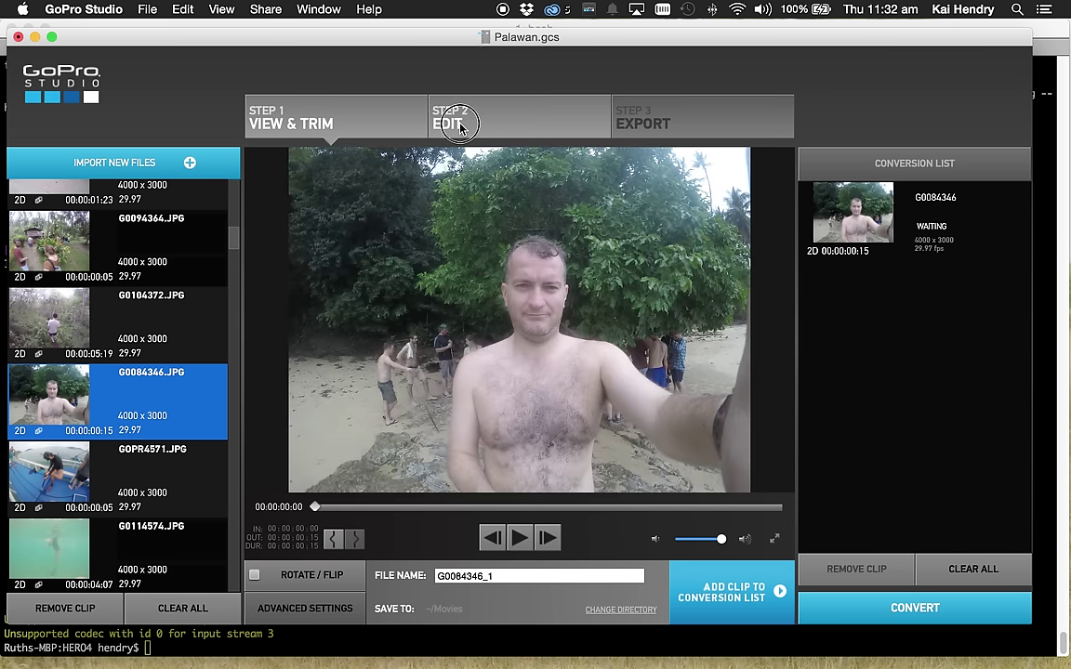
# Step: Peek at Step 2 Edit, cancel the template chooser, and return to View & Trim with G0084346
pyautogui.click(461, 125)
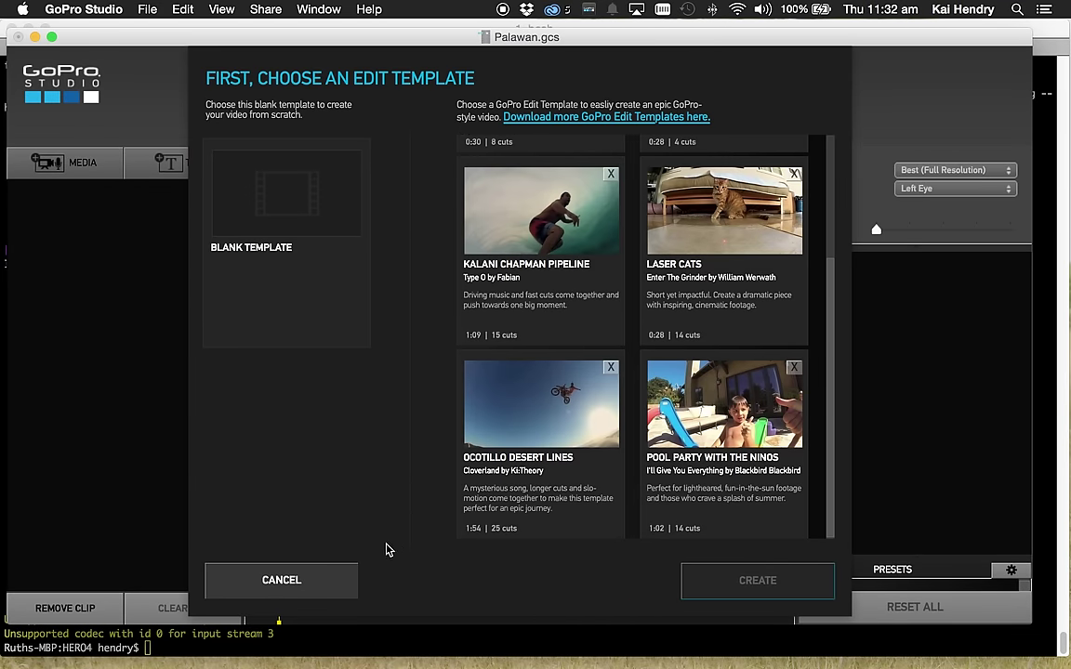
pyautogui.click(291, 587)
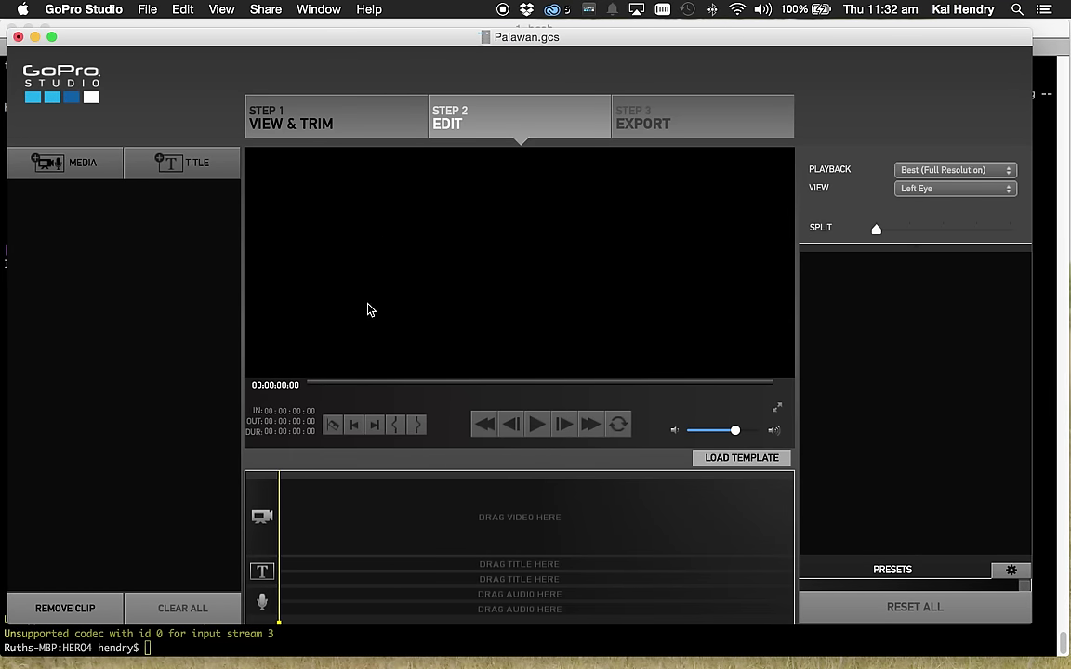
pyautogui.click(321, 123)
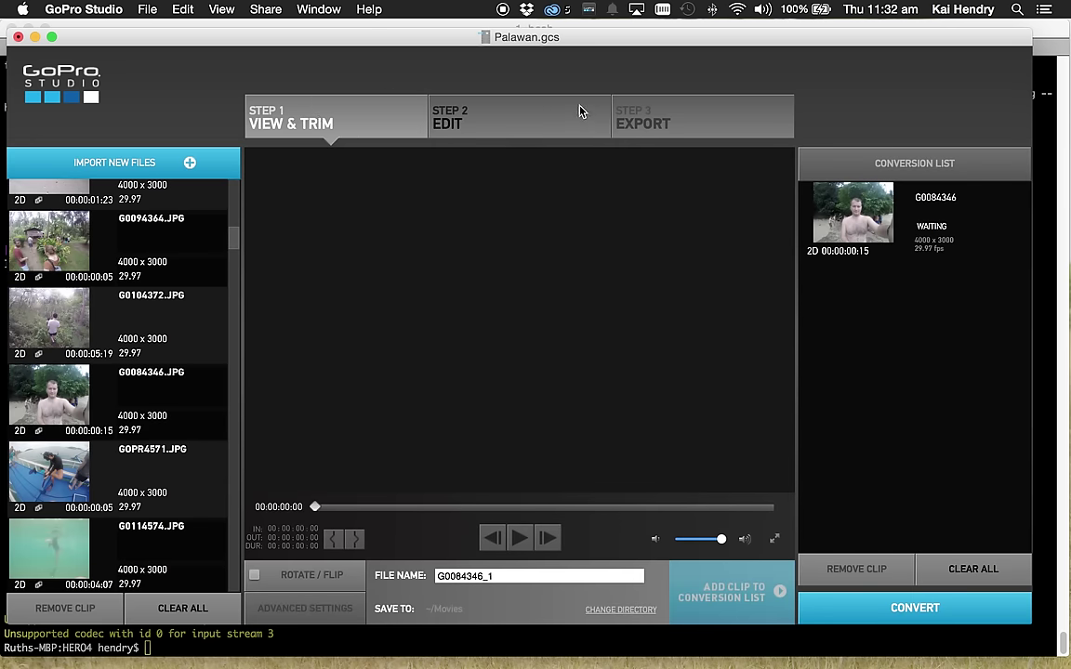
pyautogui.click(847, 221)
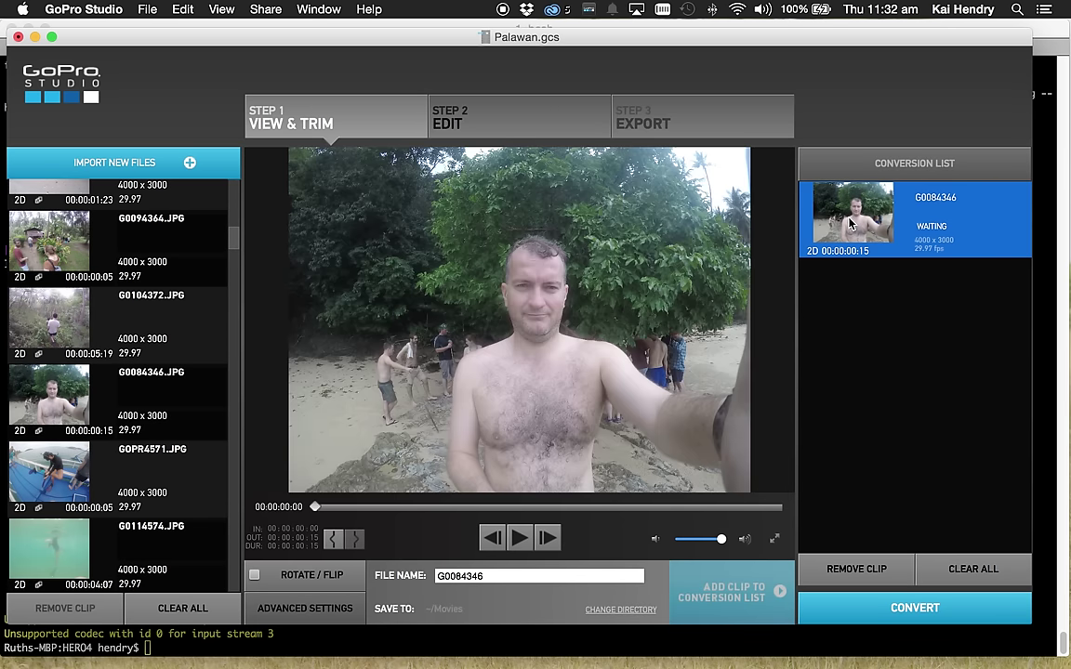
# Step: Convert G0084346 and preview the resulting G0084346.mov in the Edit step
pyautogui.click(916, 609)
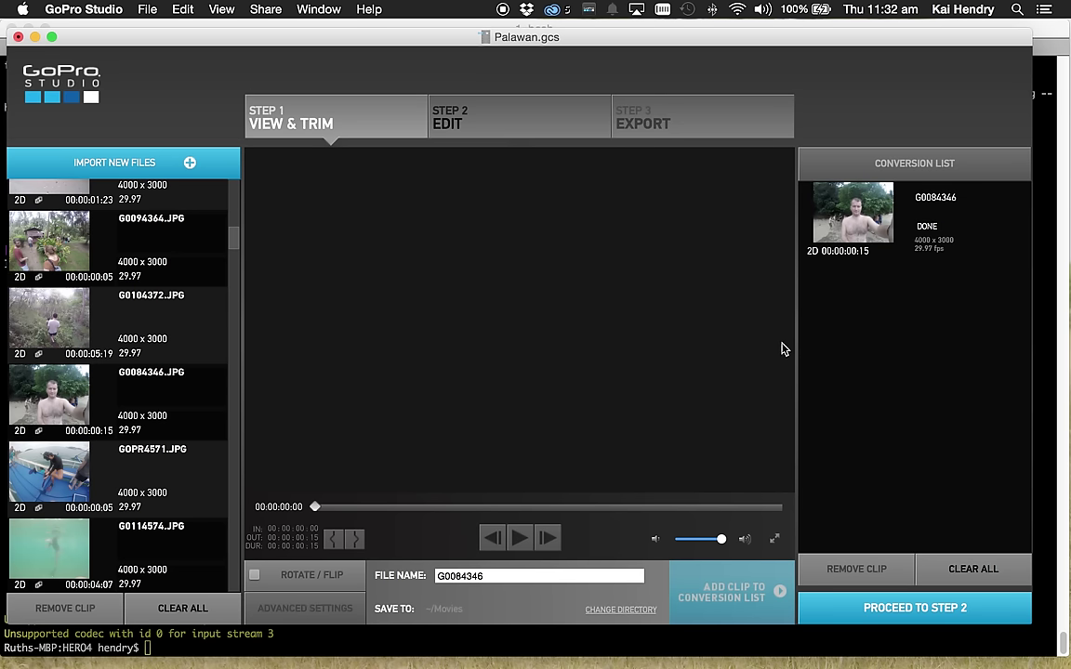
pyautogui.click(470, 103)
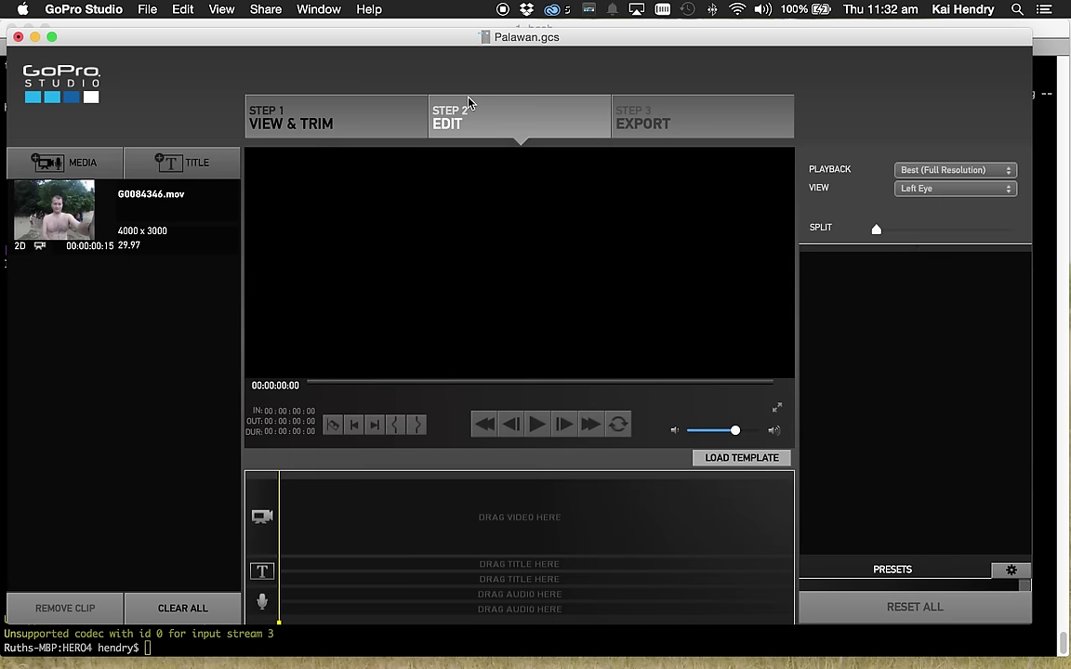
pyautogui.click(100, 209)
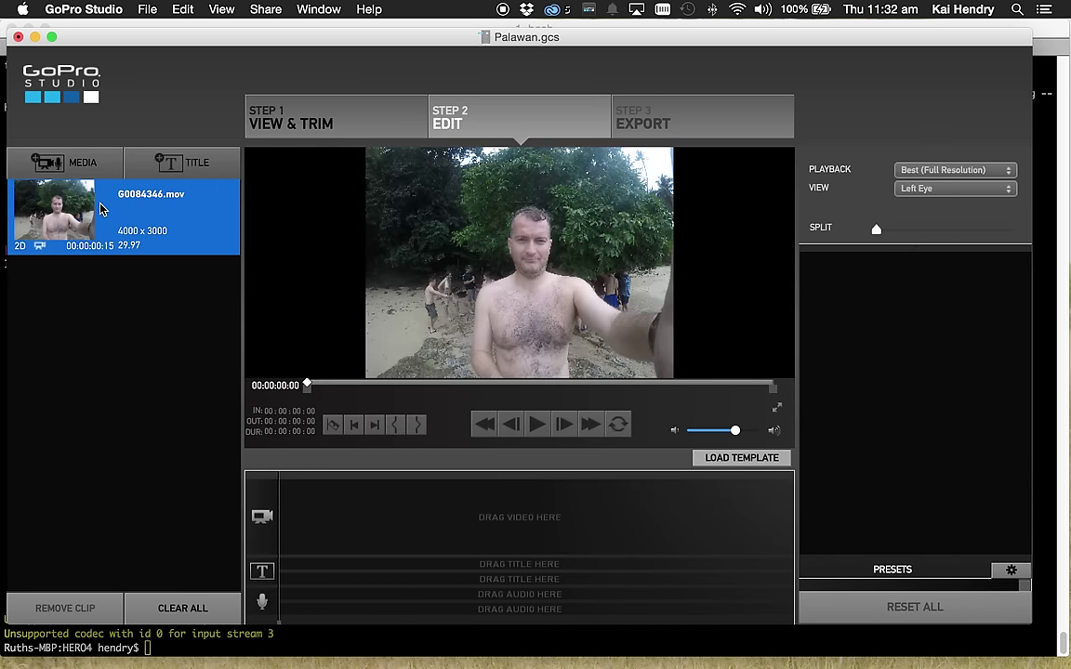
# Step: Switch between View & Trim and Edit, expand the Presets panel, then go back to View & Trim
pyautogui.click(313, 117)
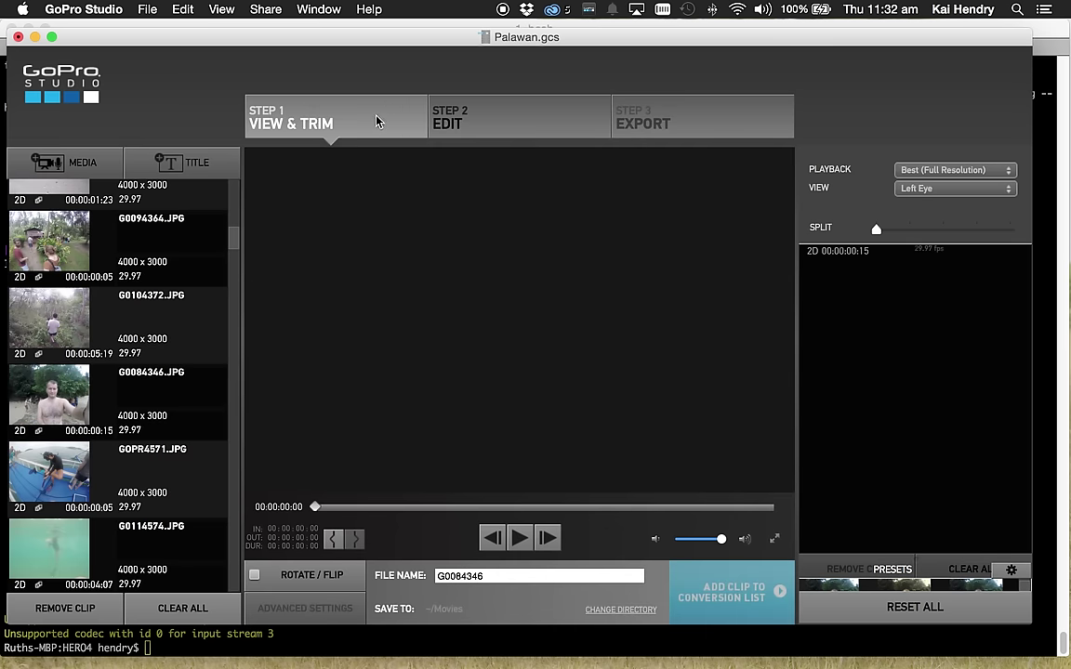
pyautogui.click(460, 120)
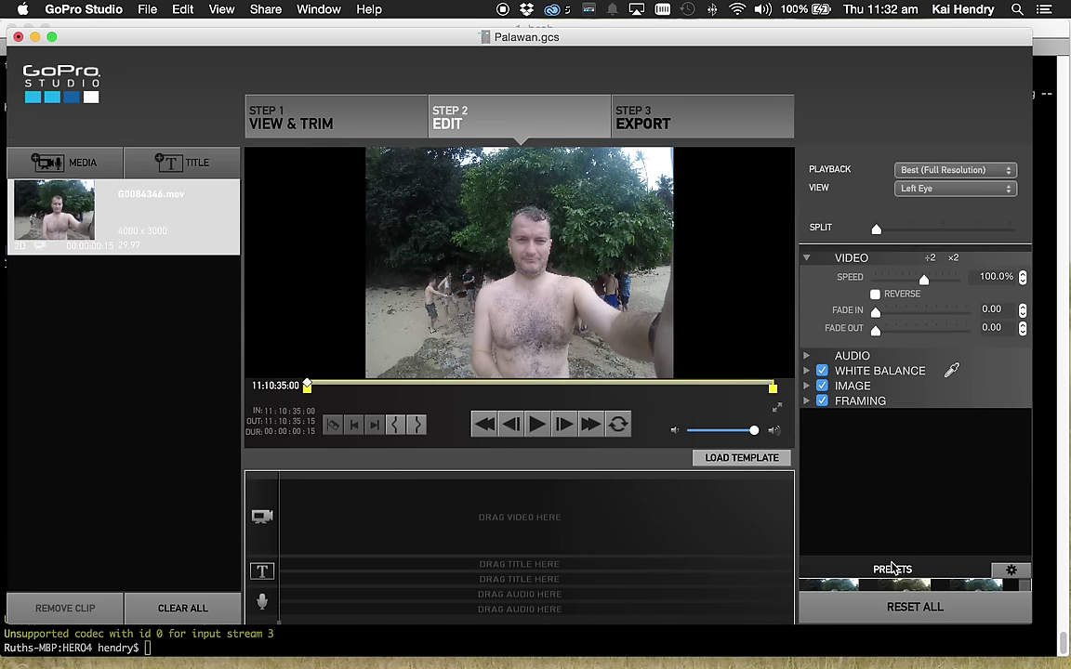
pyautogui.moveTo(892, 561); pyautogui.dragTo(877, 472)
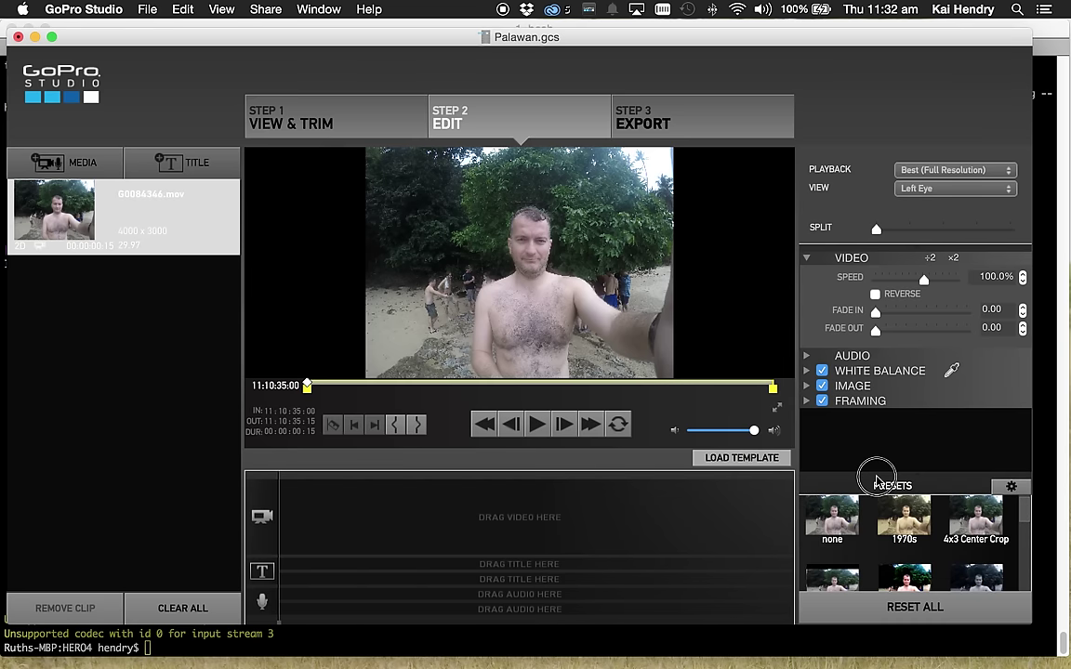
pyautogui.click(335, 129)
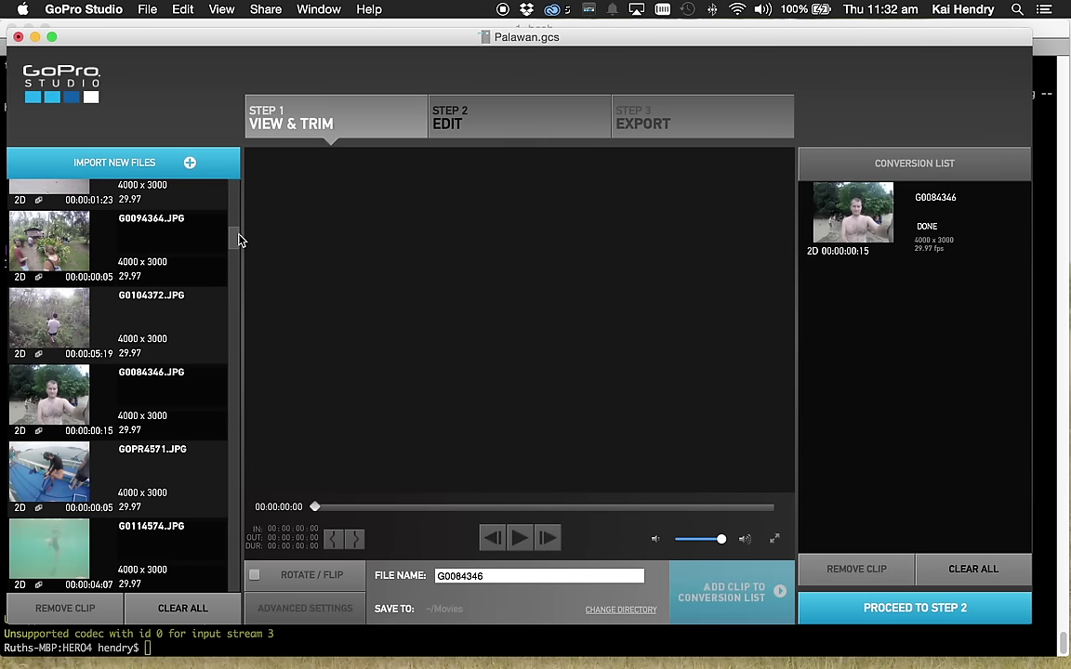
# Step: Load the car time-lapse GOPR3848, play it, and step back to frame 00:00:00:00
pyautogui.moveTo(234, 239); pyautogui.dragTo(228, 177)
pyautogui.click(70, 194)
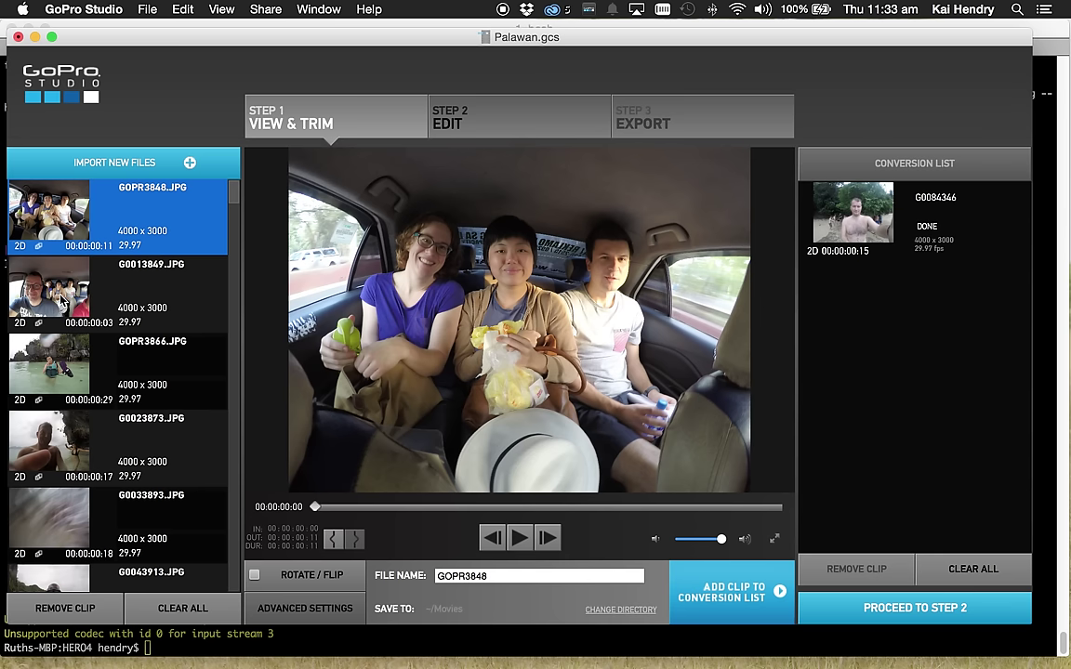
pyautogui.click(519, 539)
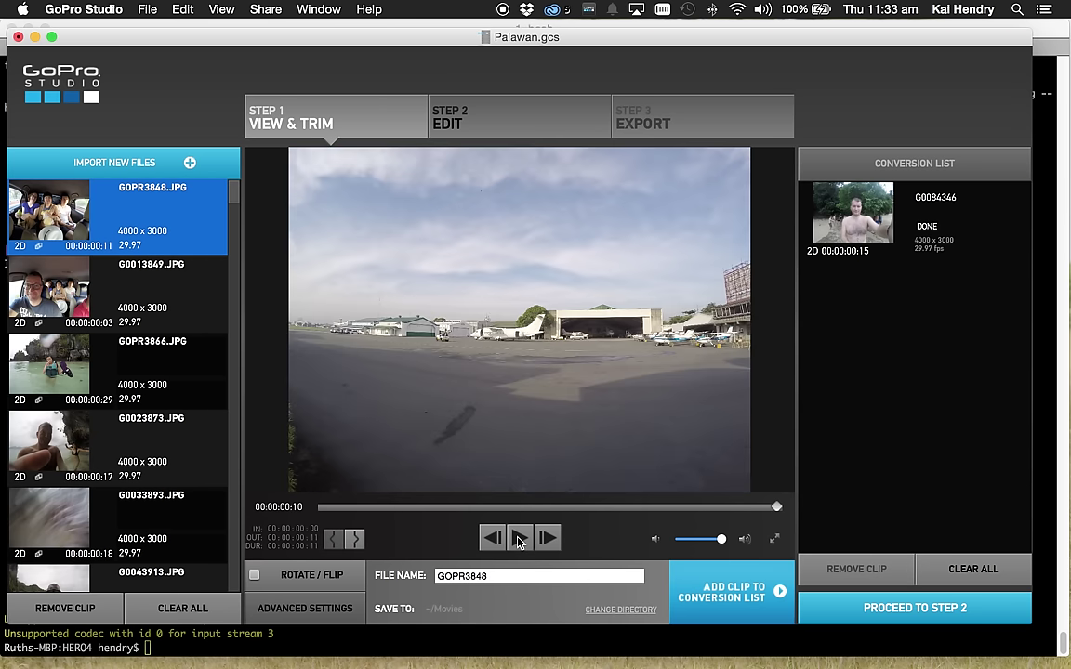
pyautogui.click(511, 539)
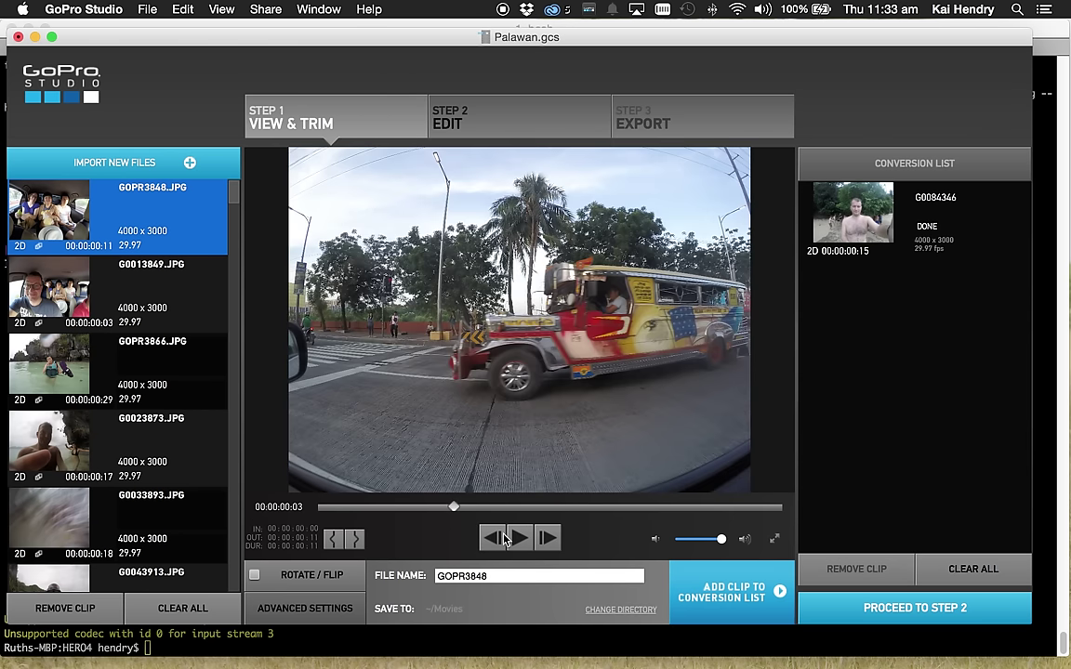
pyautogui.click(493, 537)
pyautogui.click(493, 537)
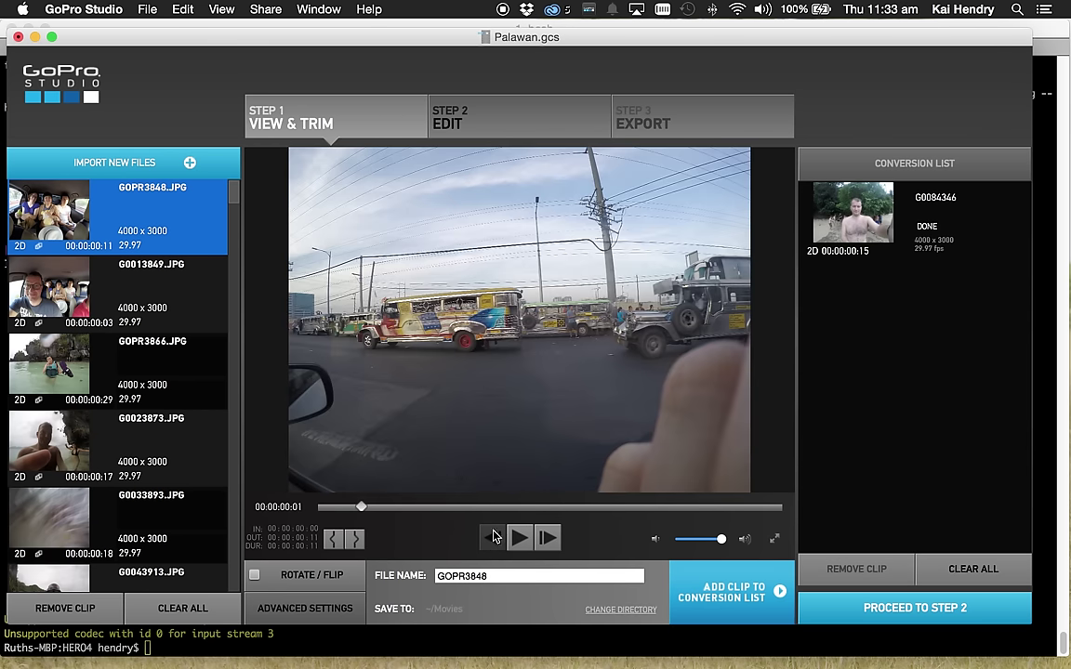
pyautogui.click(493, 538)
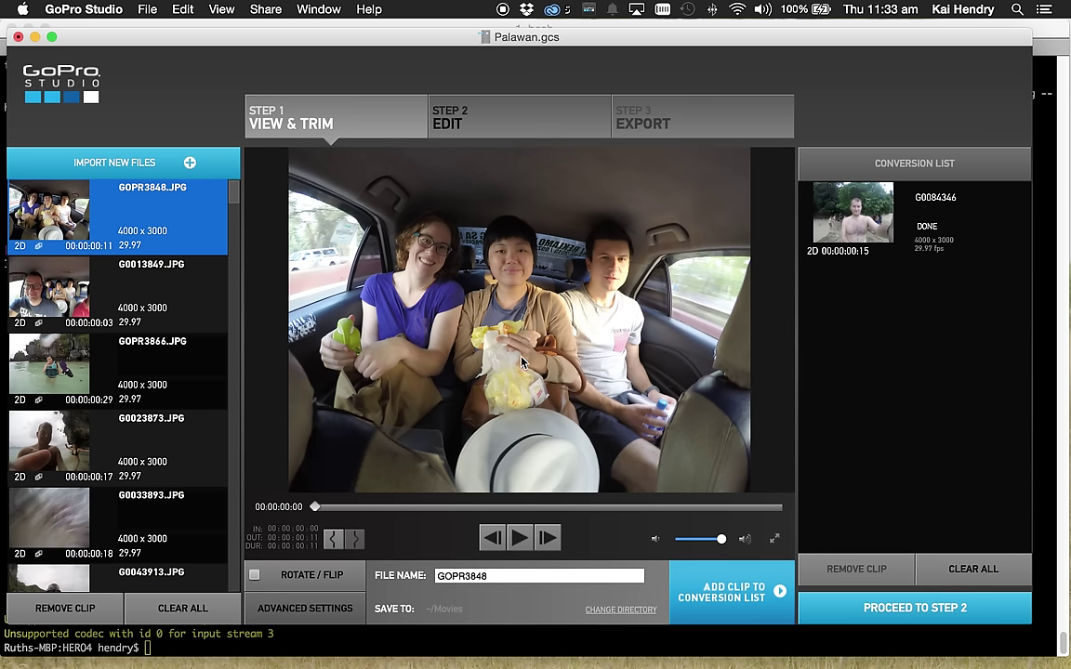
pyautogui.click(522, 577)
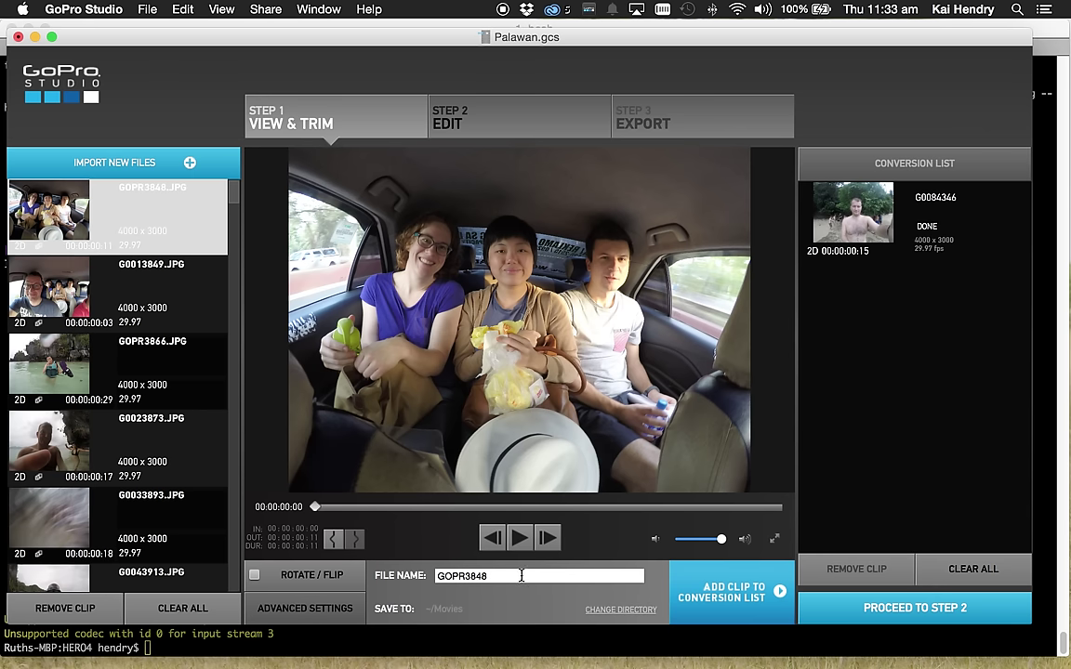
pyautogui.rightClick(506, 388)
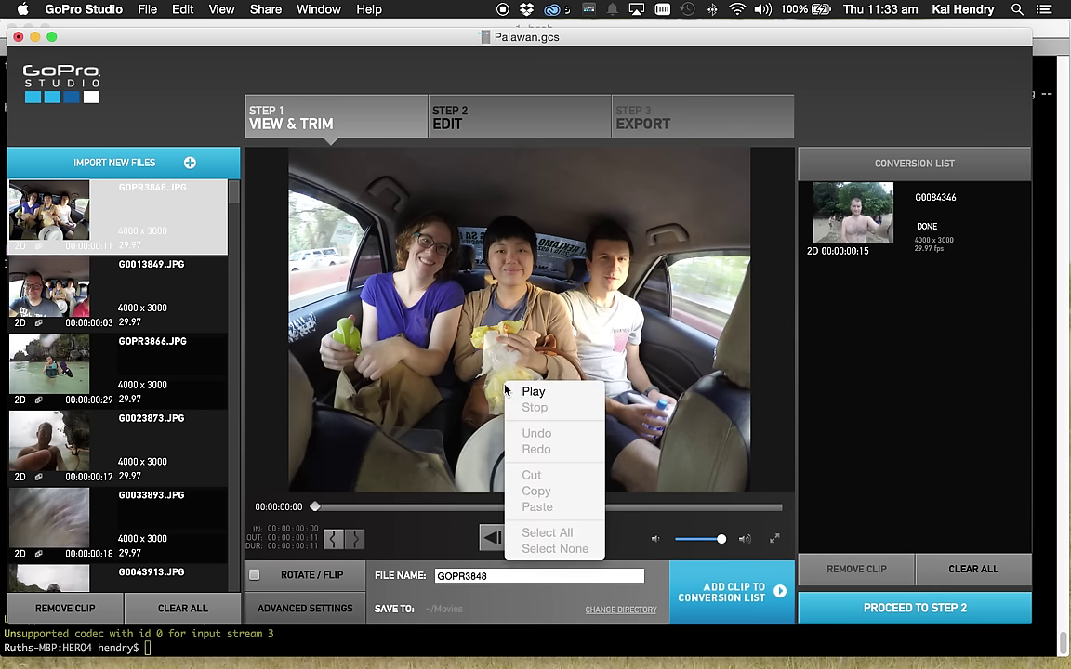
pyautogui.rightClick(420, 299)
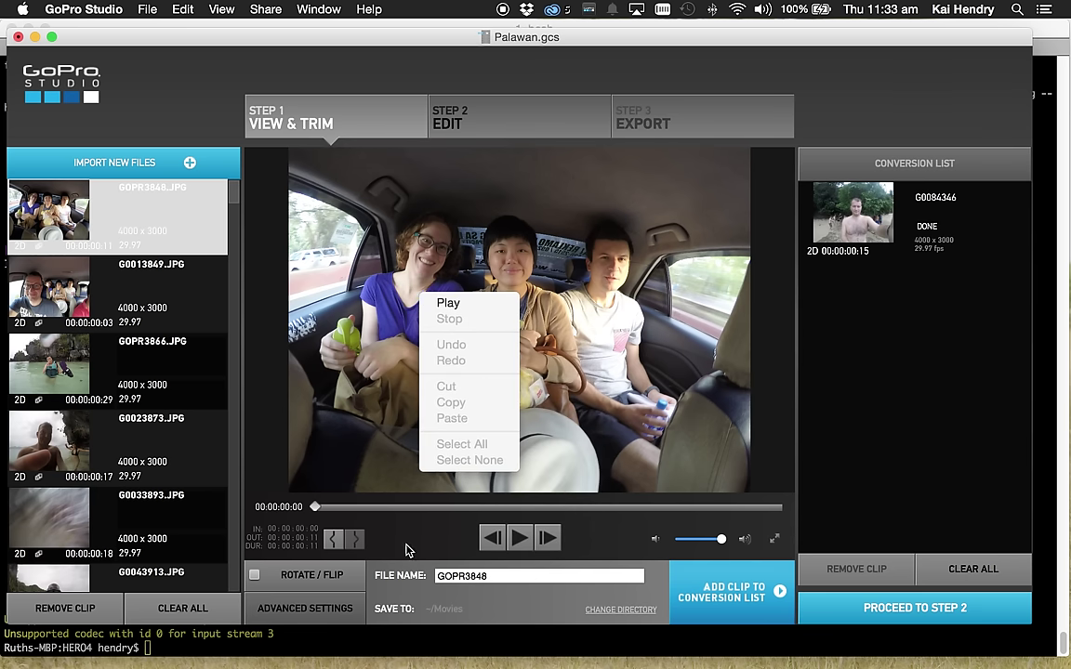
pyautogui.click(353, 388)
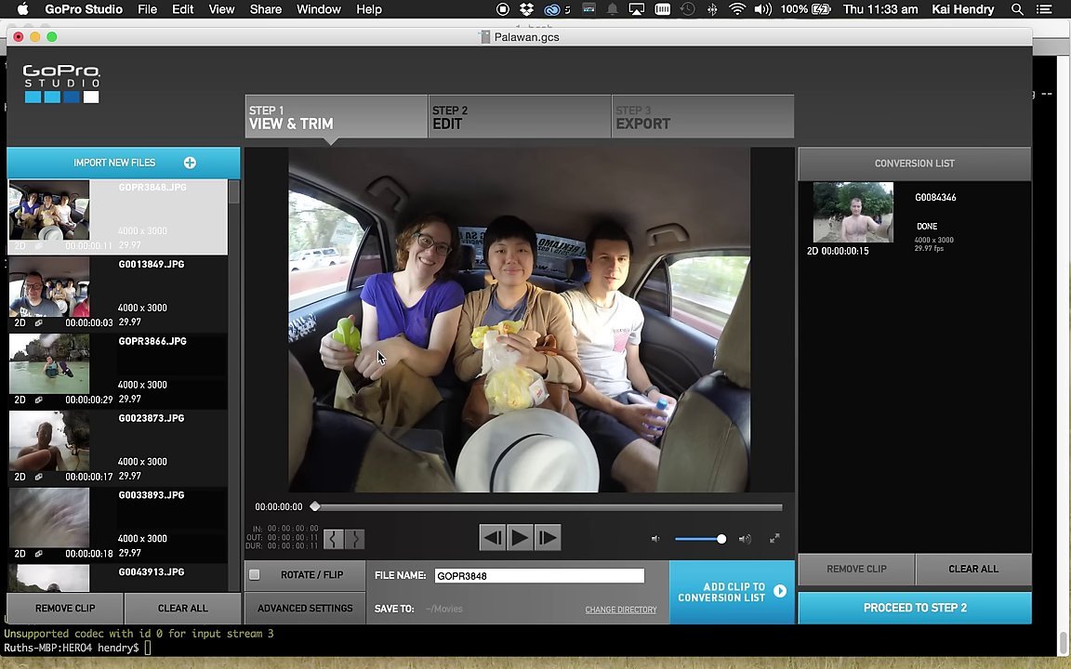
pyautogui.moveTo(358, 50); pyautogui.dragTo(373, 41)
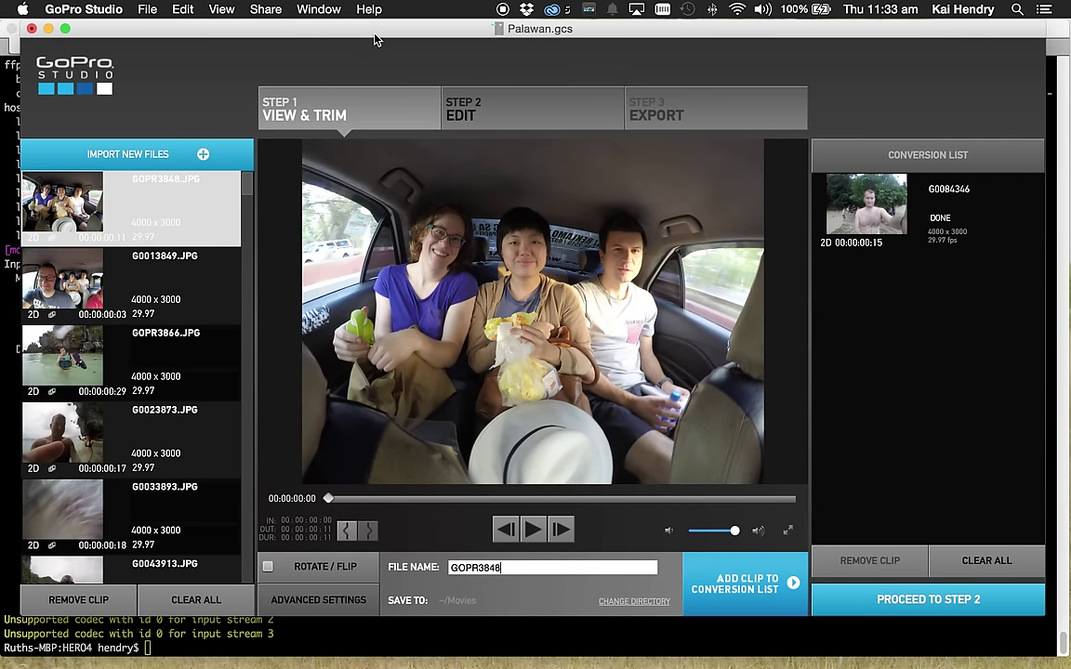
pyautogui.rightClick(505, 264)
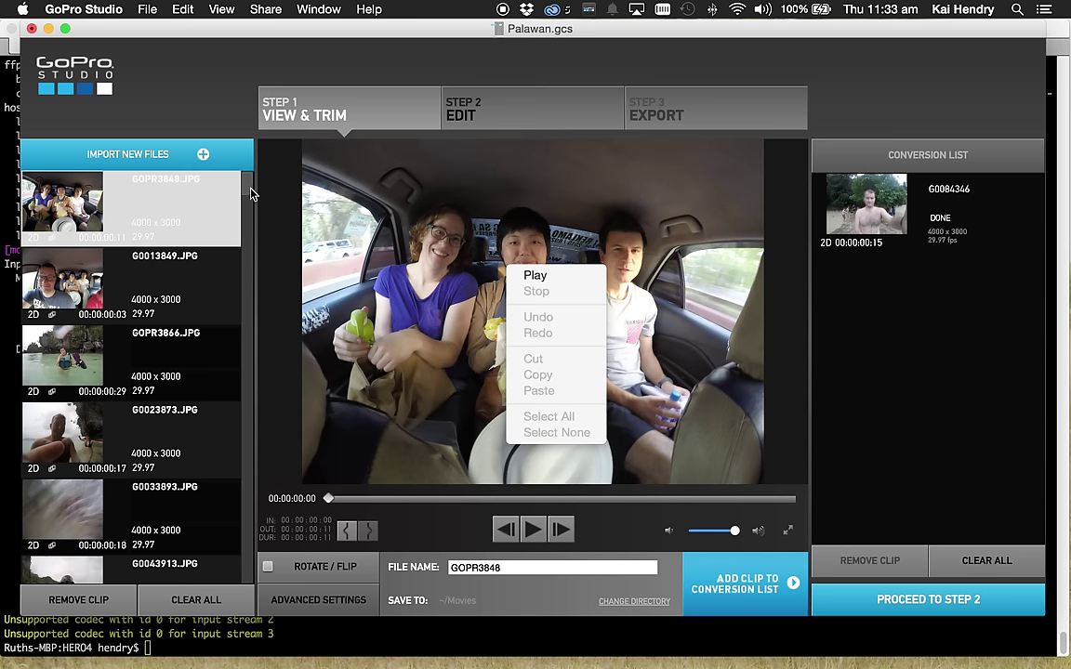
pyautogui.click(318, 217)
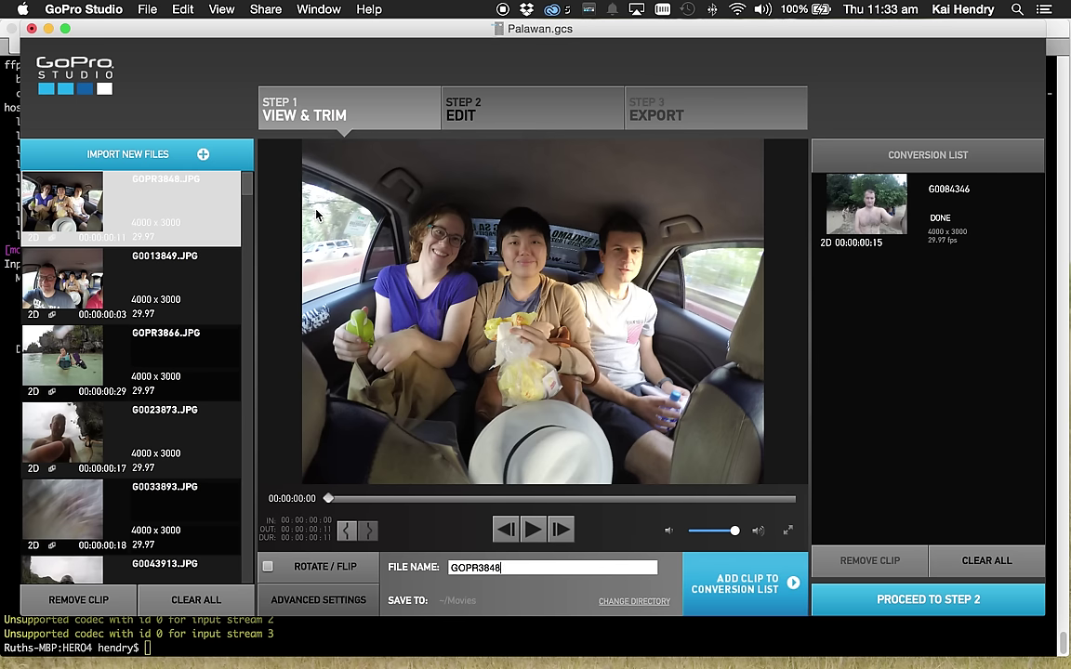
pyautogui.click(245, 192)
pyautogui.moveTo(246, 193); pyautogui.dragTo(247, 605)
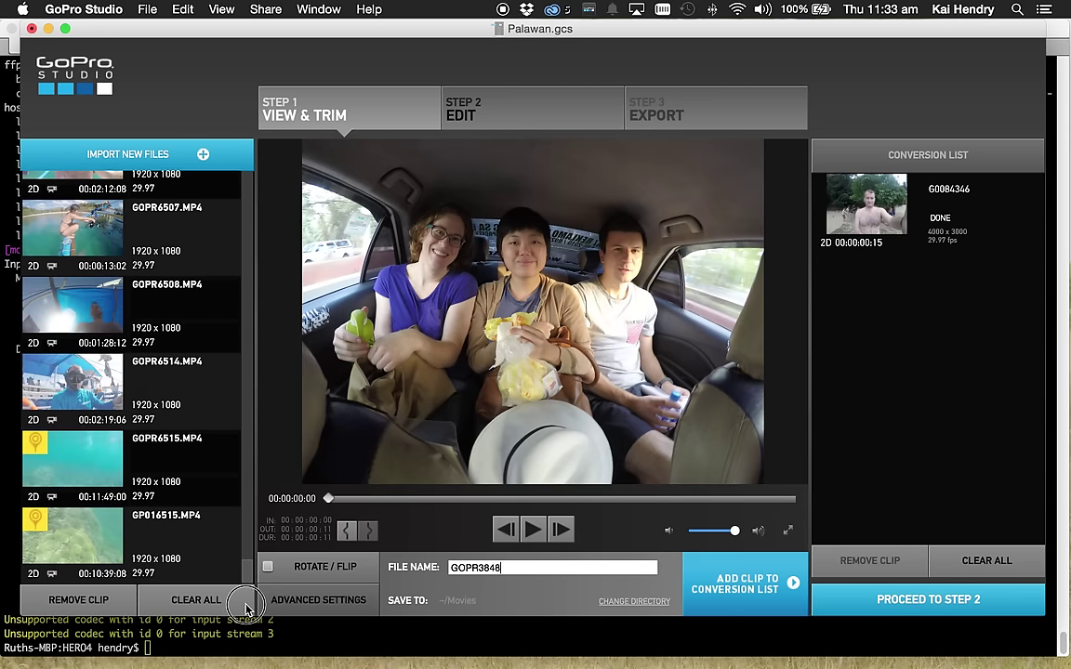
# Step: Load GP016515.MP4 and scrub to about 00:01:55 in the coral footage
pyautogui.click(102, 548)
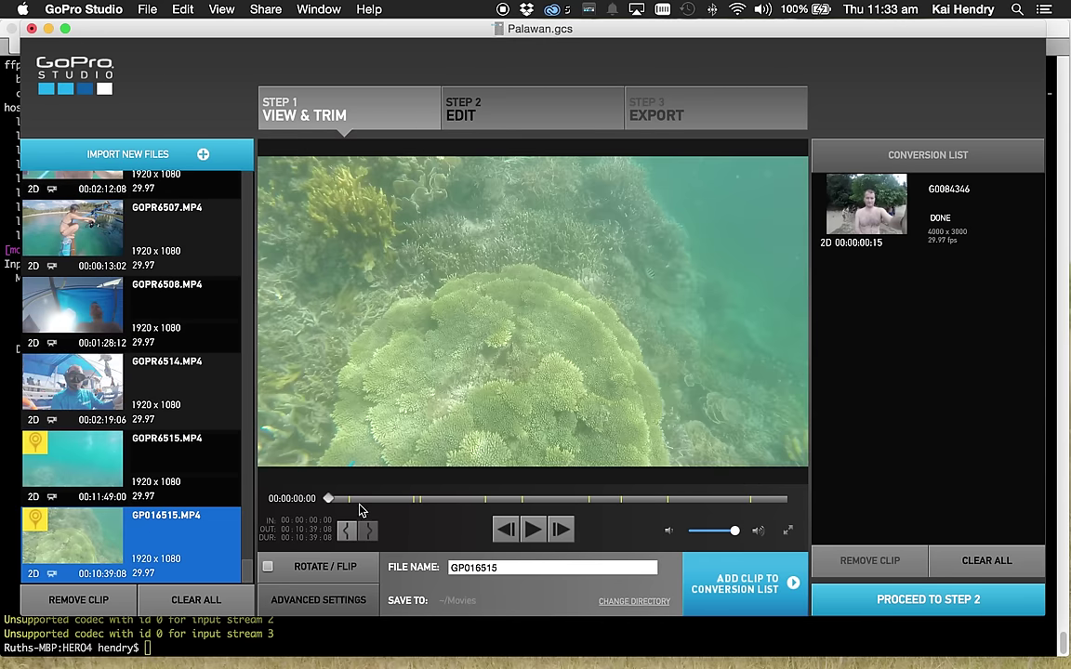
pyautogui.moveTo(330, 502); pyautogui.dragTo(412, 500)
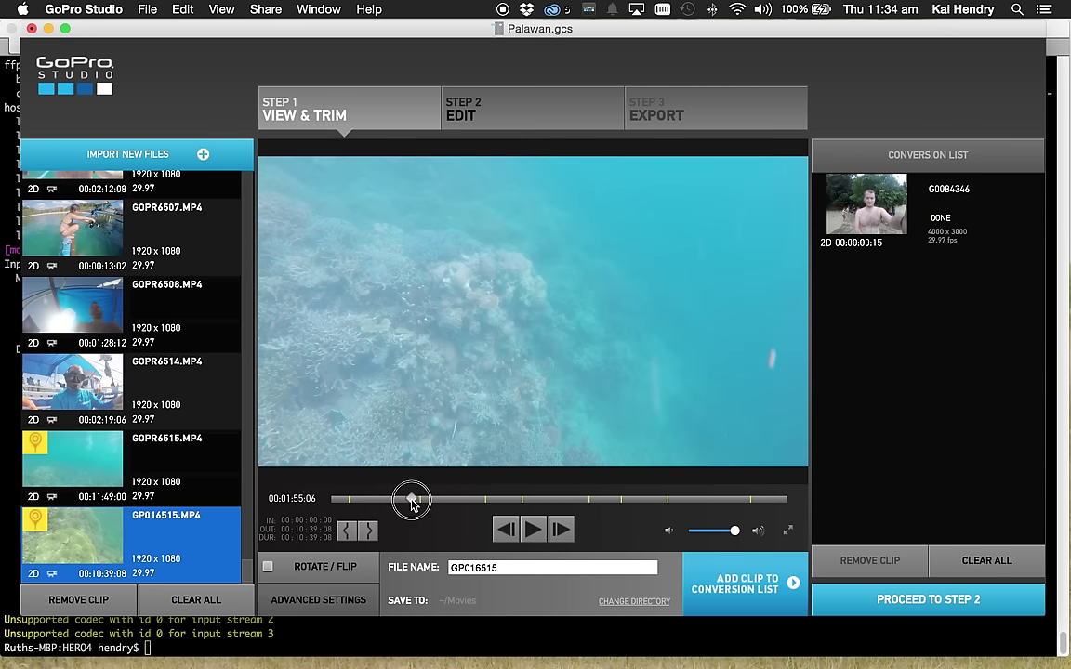
pyautogui.click(274, 633)
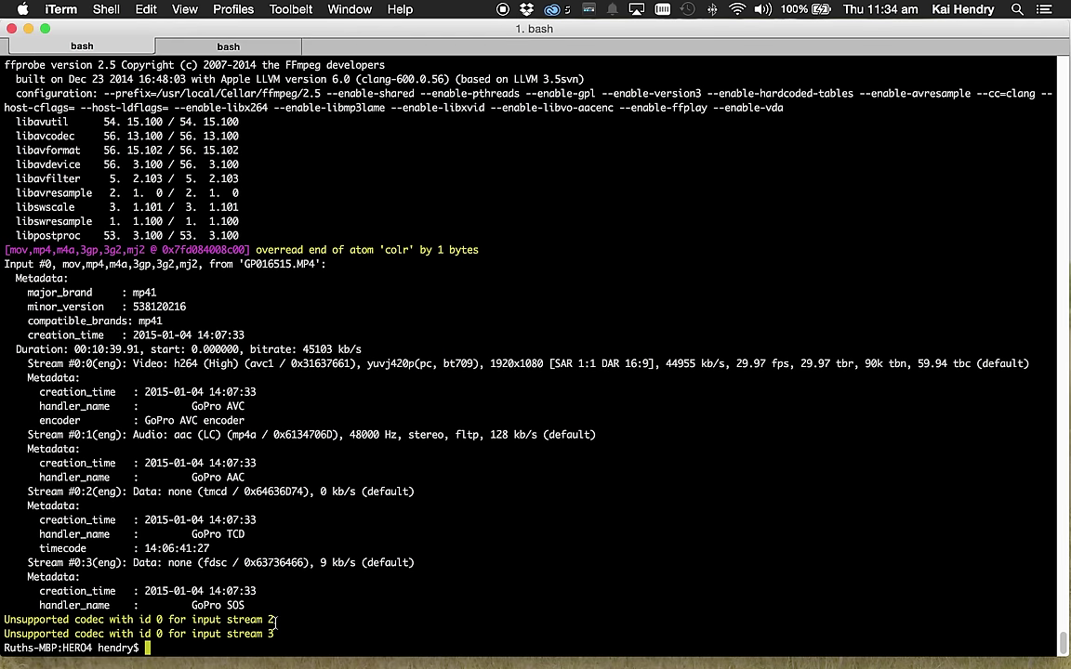
pyautogui.press('Up')
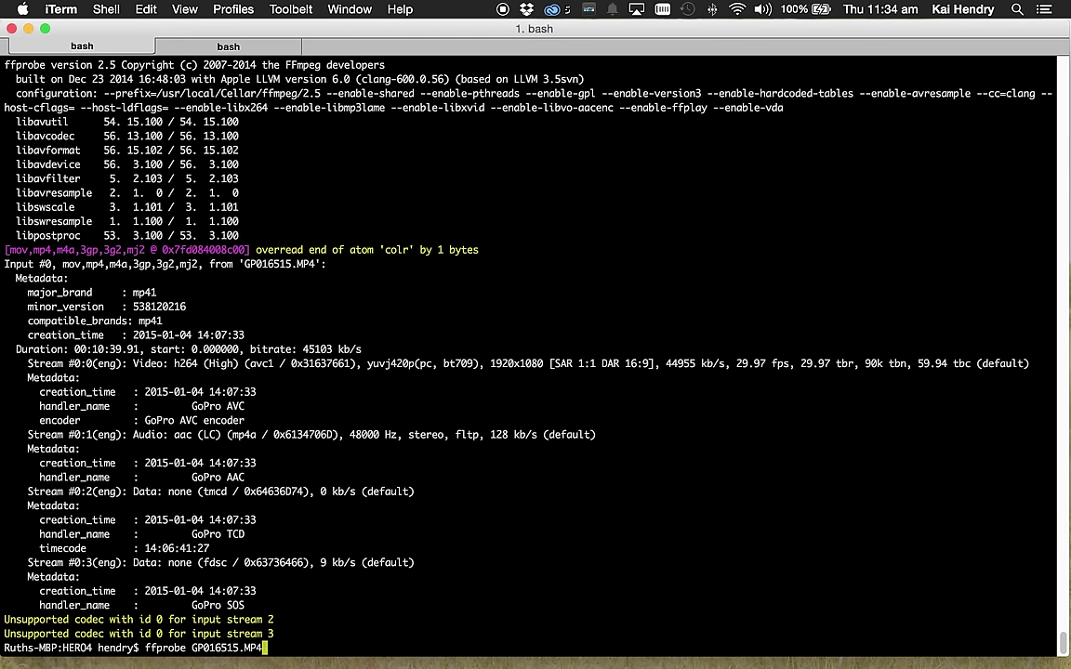
pyautogui.press('Down')
pyautogui.press('super+Tab')
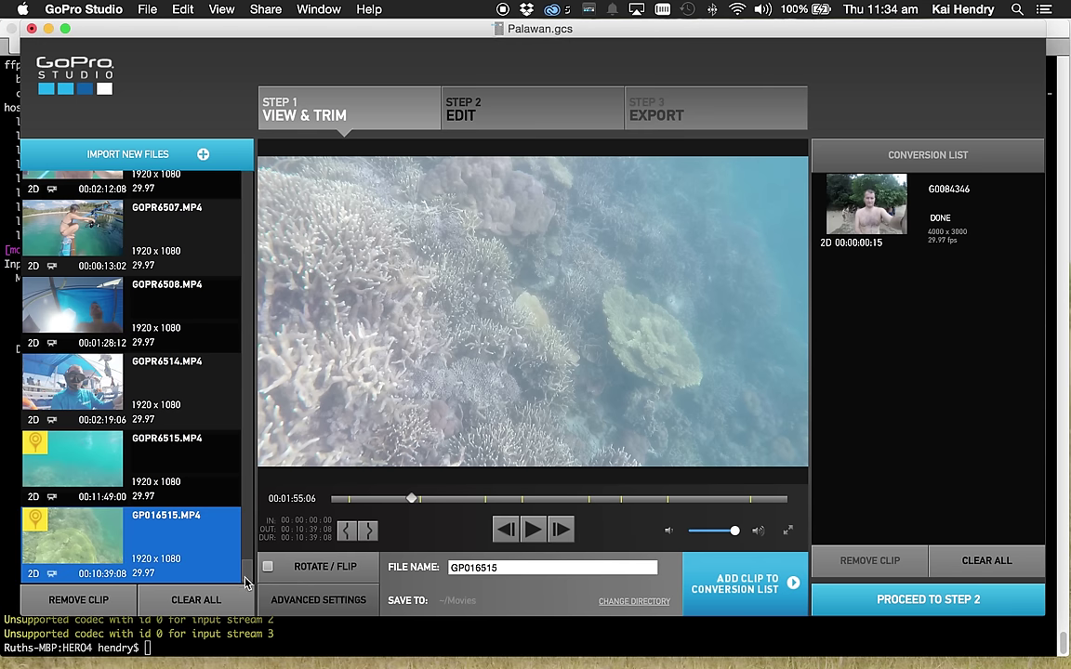
# Step: Scroll through the clip list and pick GOPR5201.JPG, a 00:00:01:17 time-lapse photo set
pyautogui.moveTo(247, 583); pyautogui.dragTo(241, 178)
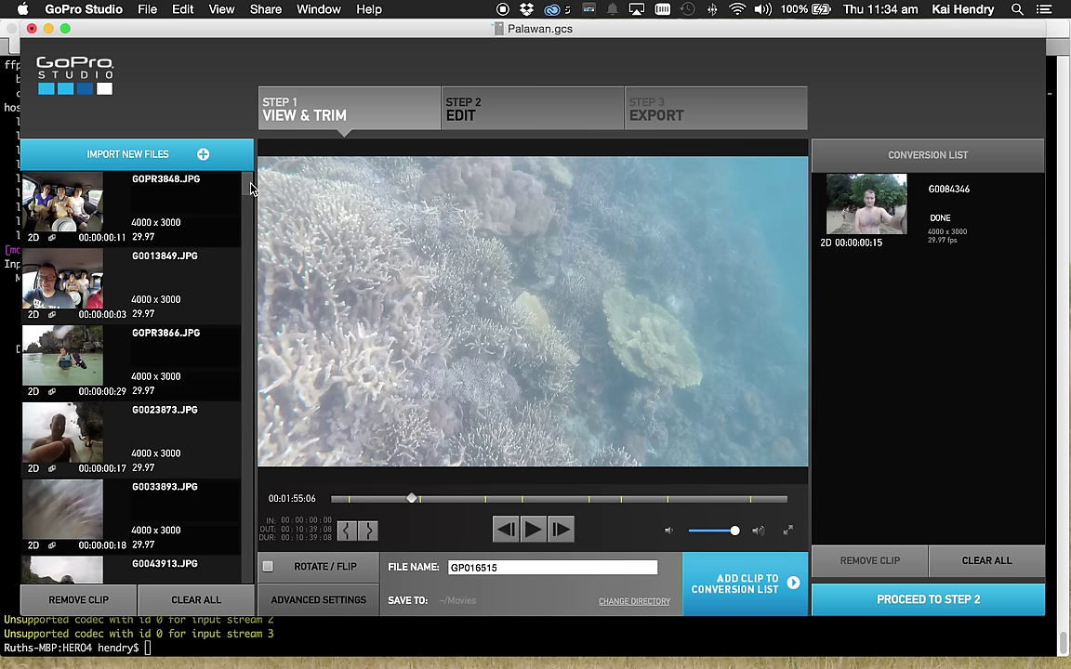
pyautogui.moveTo(247, 190); pyautogui.dragTo(262, 527)
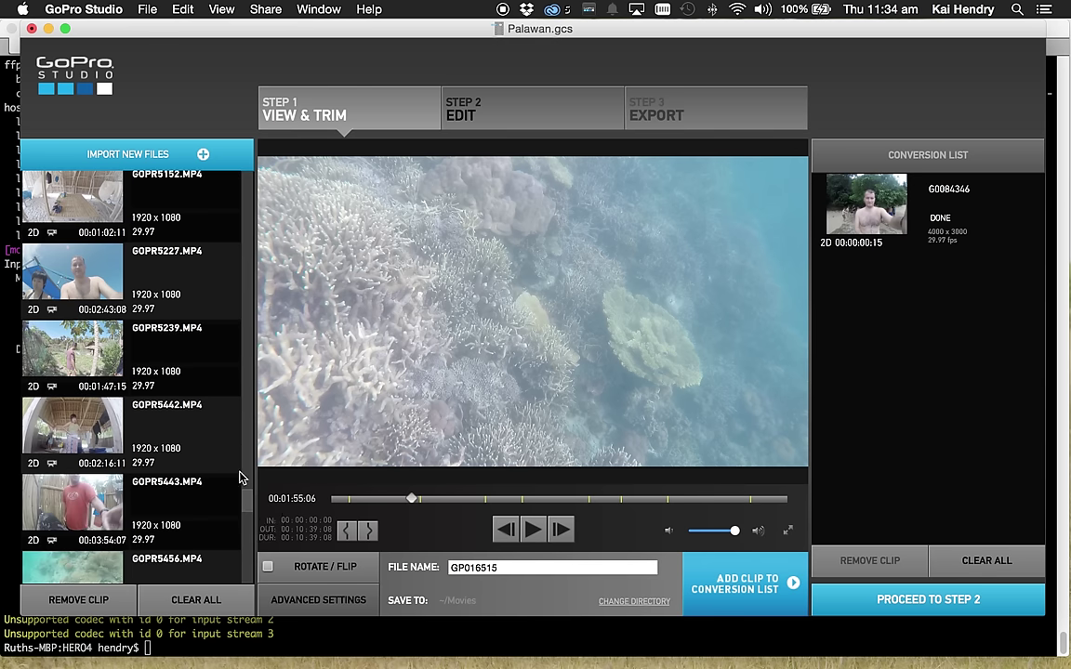
pyautogui.scroll(10, 165, 446)
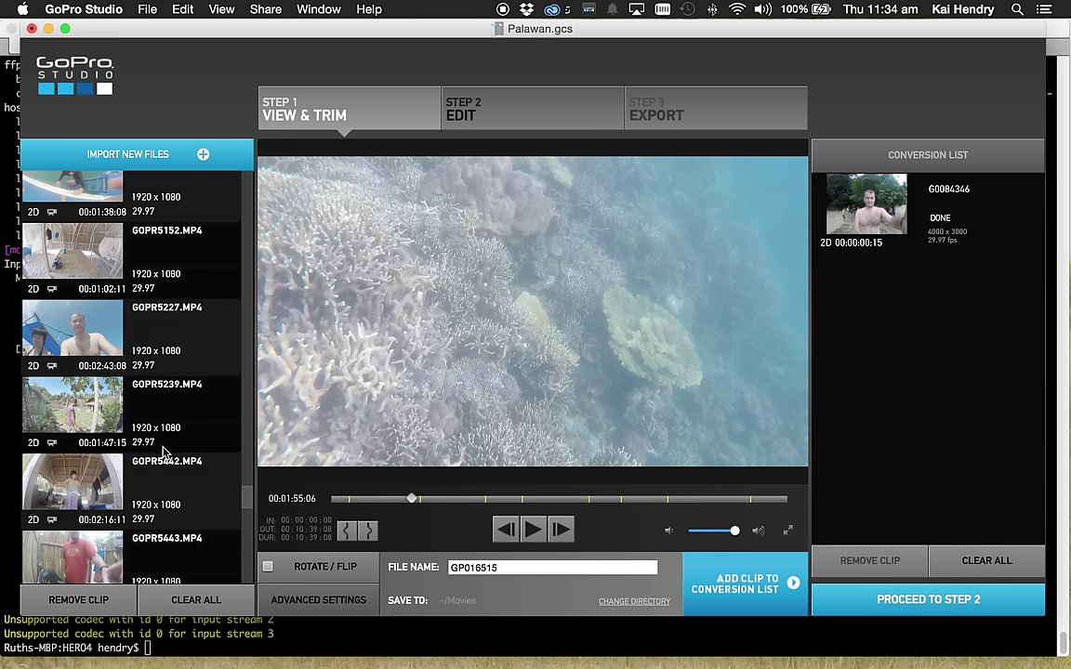
pyautogui.scroll(10, 163, 446)
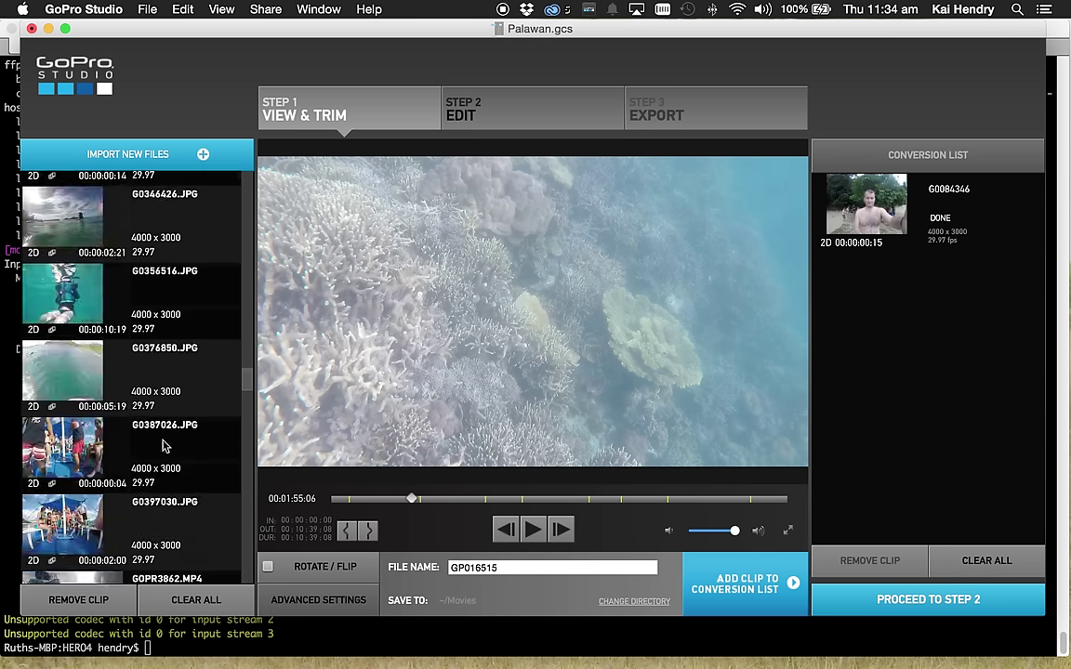
pyautogui.scroll(-10, 176, 406)
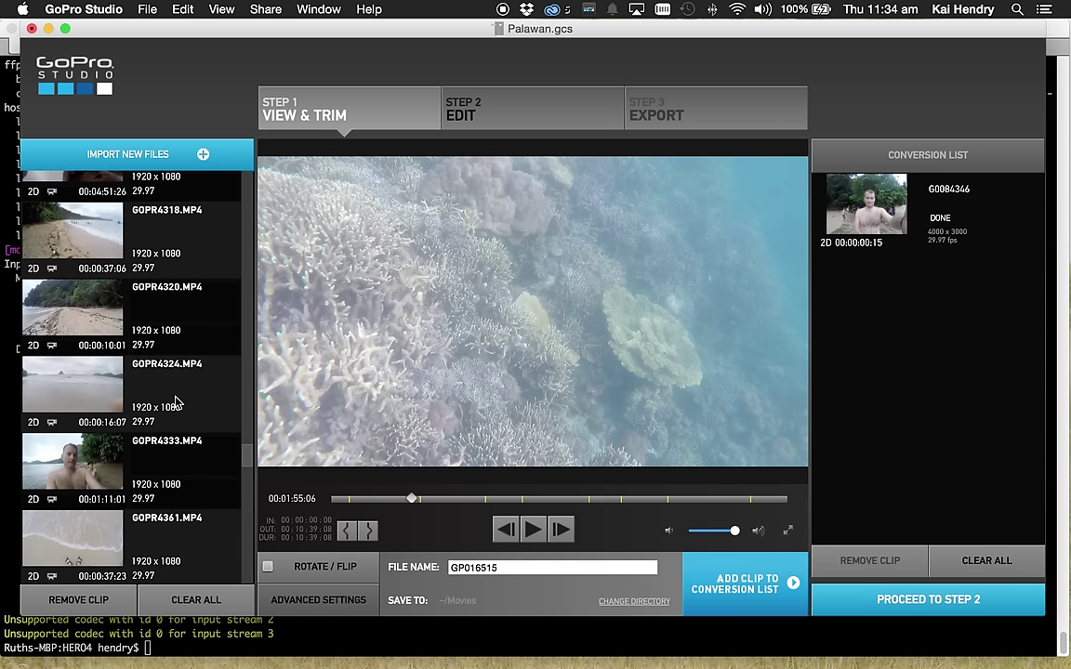
pyautogui.moveTo(221, 410); pyautogui.dragTo(283, 180)
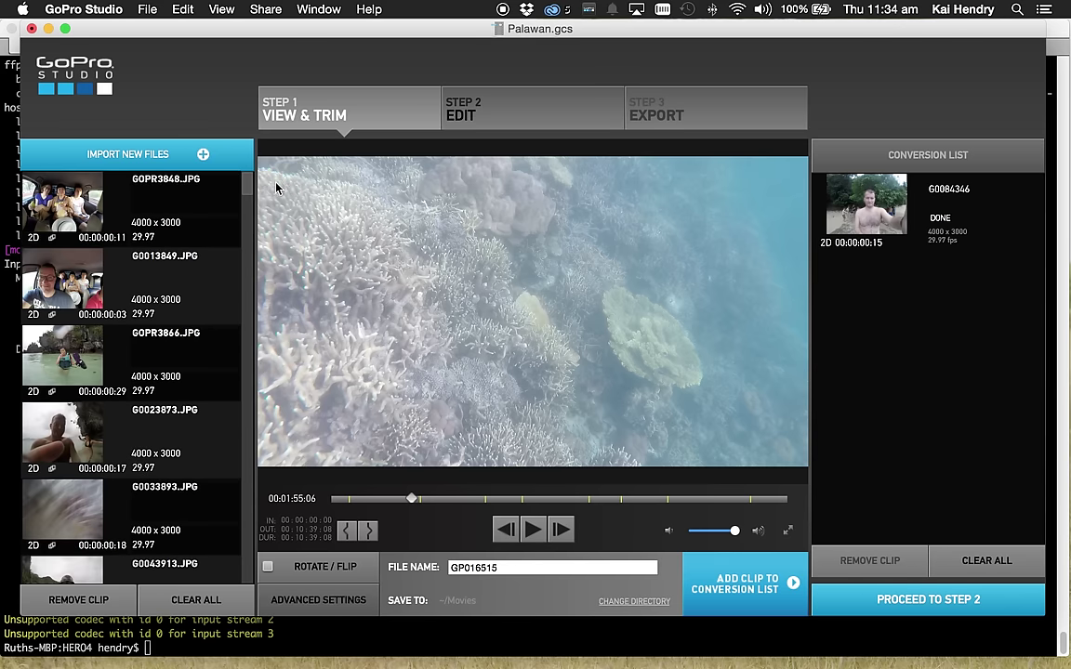
pyautogui.moveTo(247, 186); pyautogui.dragTo(237, 246)
pyautogui.click(79, 267)
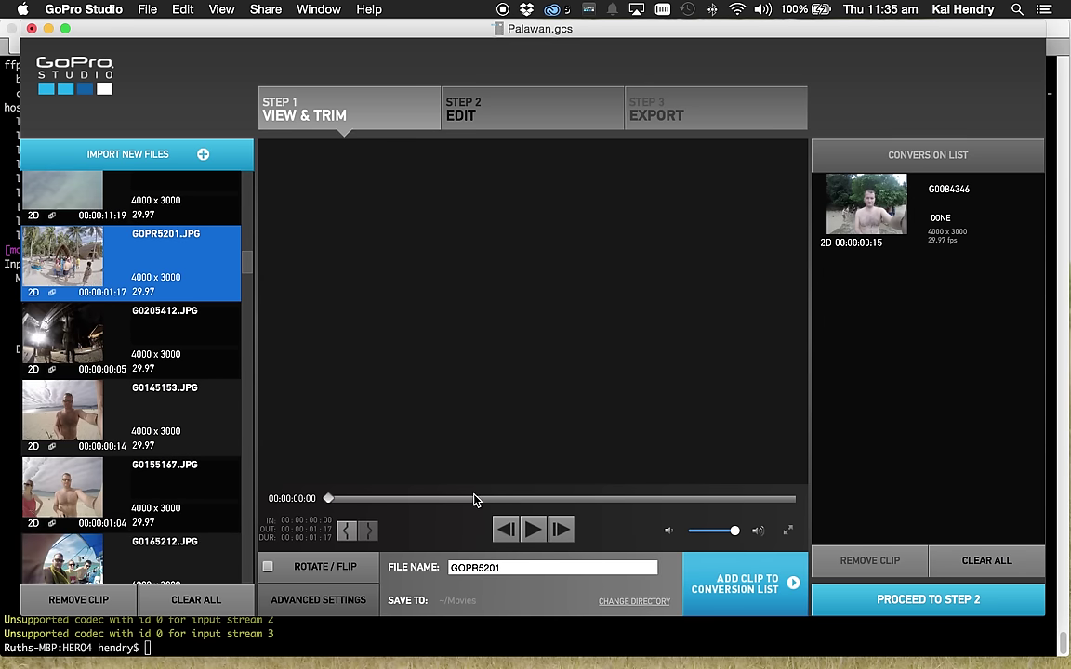
# Step: Step GOPR5201 forward nine frames to 00:00:00:14 and dismiss the preview's context menu
pyautogui.click(560, 530)
pyautogui.click(560, 529)
pyautogui.click(560, 530)
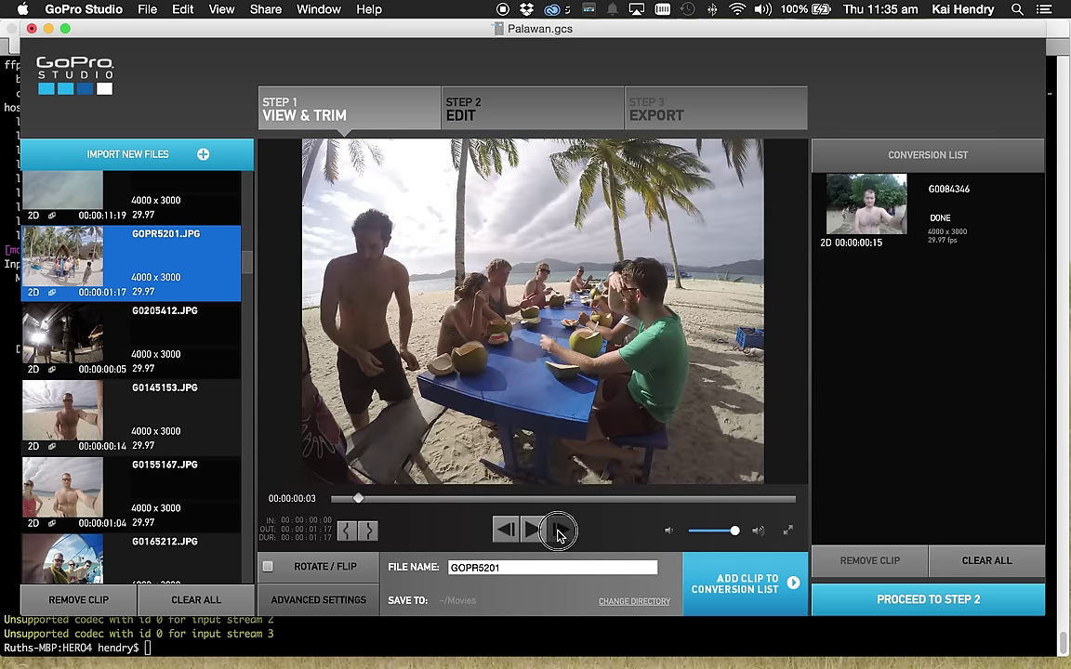
pyautogui.click(560, 530)
pyautogui.click(561, 530)
pyautogui.click(560, 530)
pyautogui.click(560, 530)
pyautogui.click(561, 530)
pyautogui.click(560, 530)
pyautogui.click(560, 530)
pyautogui.click(560, 530)
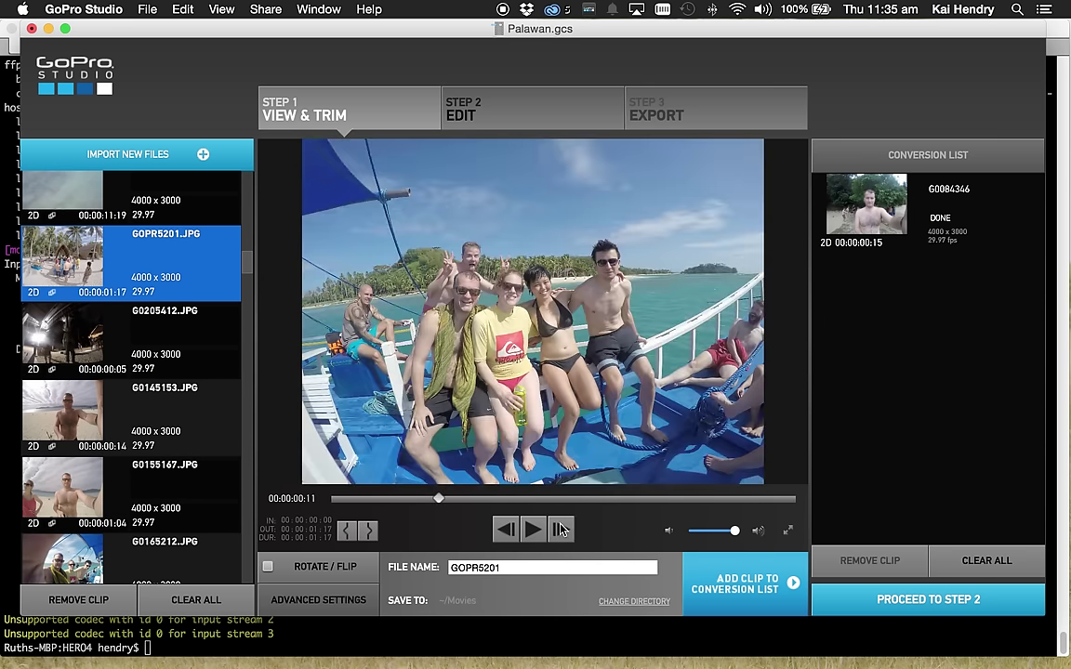
pyautogui.click(561, 529)
pyautogui.click(560, 530)
pyautogui.click(560, 530)
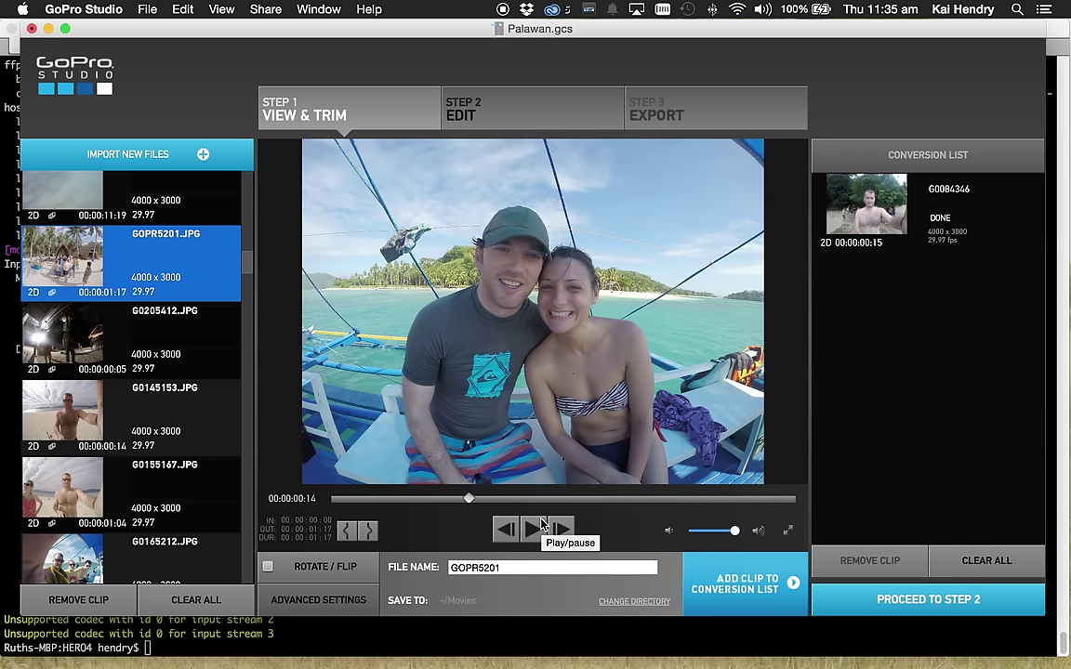
pyautogui.click(499, 267)
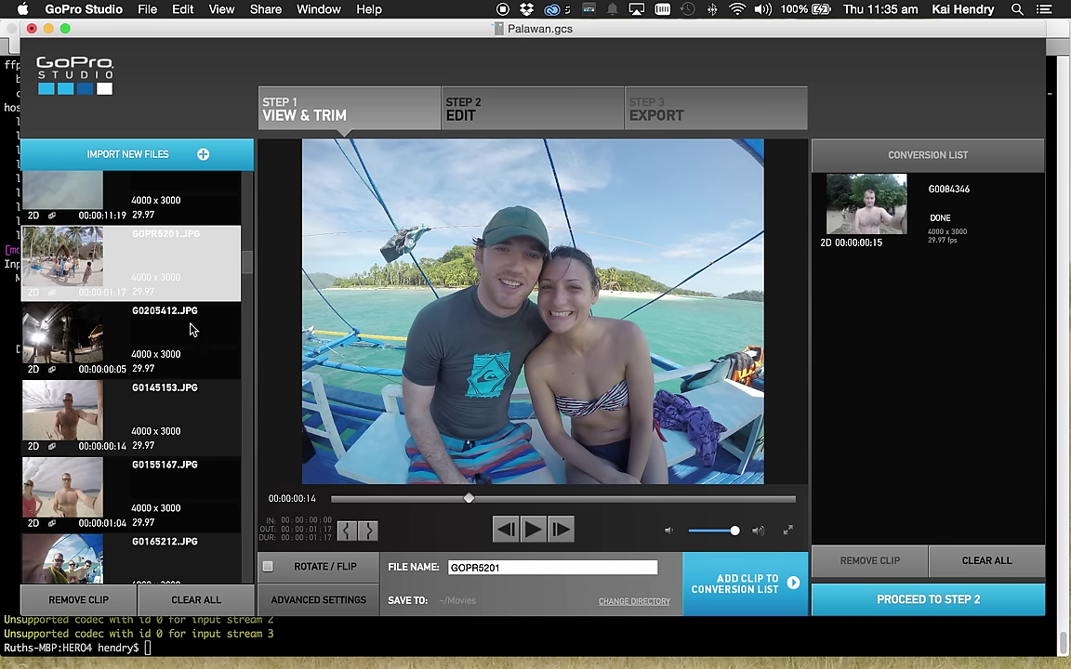
pyautogui.scroll(-10, 190, 329)
# Step: Load GOPR3863, then the GOPR3864 boat clip, and play it until pausing at 00:00:05:09
pyautogui.click(247, 326)
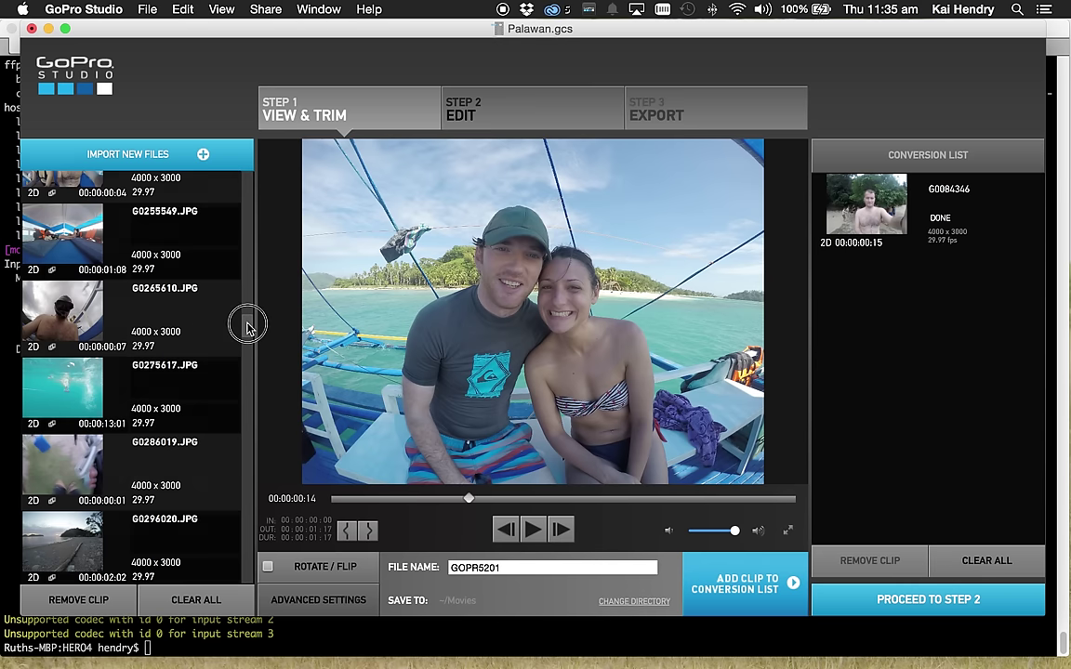
pyautogui.moveTo(247, 325); pyautogui.dragTo(249, 411)
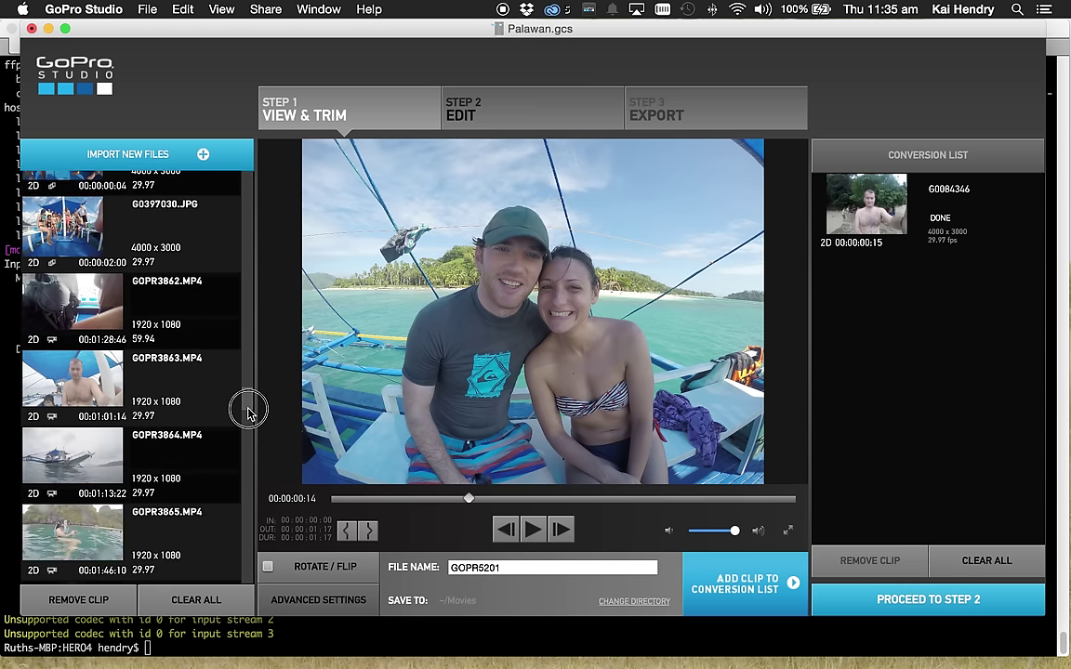
pyautogui.click(197, 400)
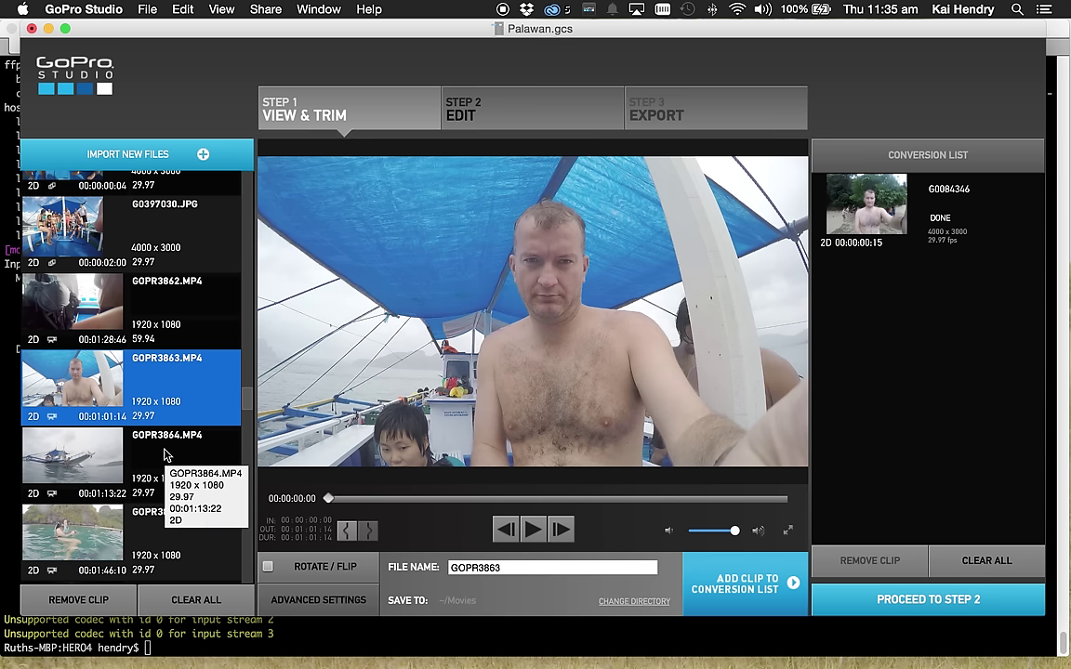
pyautogui.click(197, 455)
pyautogui.click(527, 530)
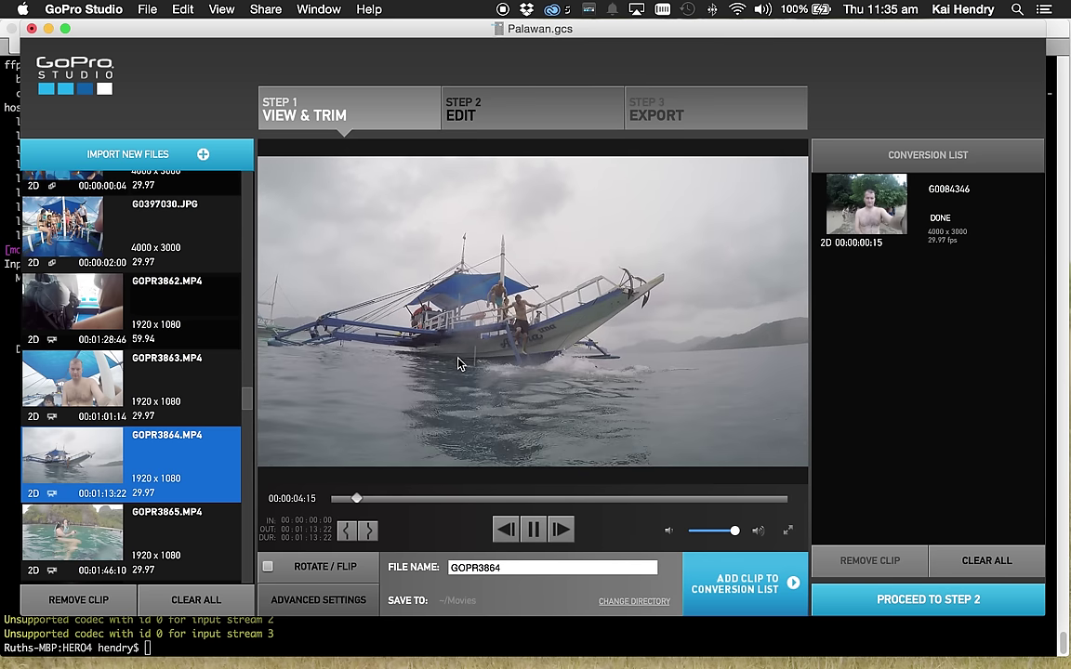
pyautogui.click(534, 535)
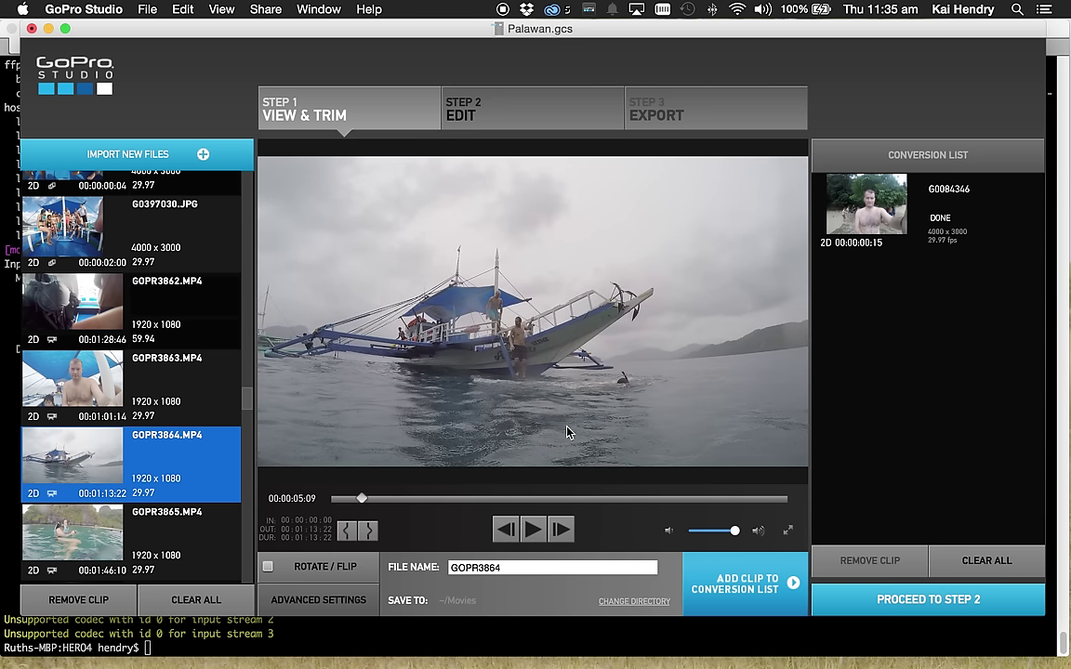
# Step: Step GOPR3864 frame by frame with the arrow keys back to 00:00:04:08
pyautogui.press('Left')
pyautogui.press('Left')
pyautogui.press('Left')
pyautogui.press('Left')
pyautogui.press('Left')
pyautogui.press('Left')
pyautogui.press('Left')
pyautogui.press('Left')
pyautogui.press('Left')
pyautogui.press('Left')
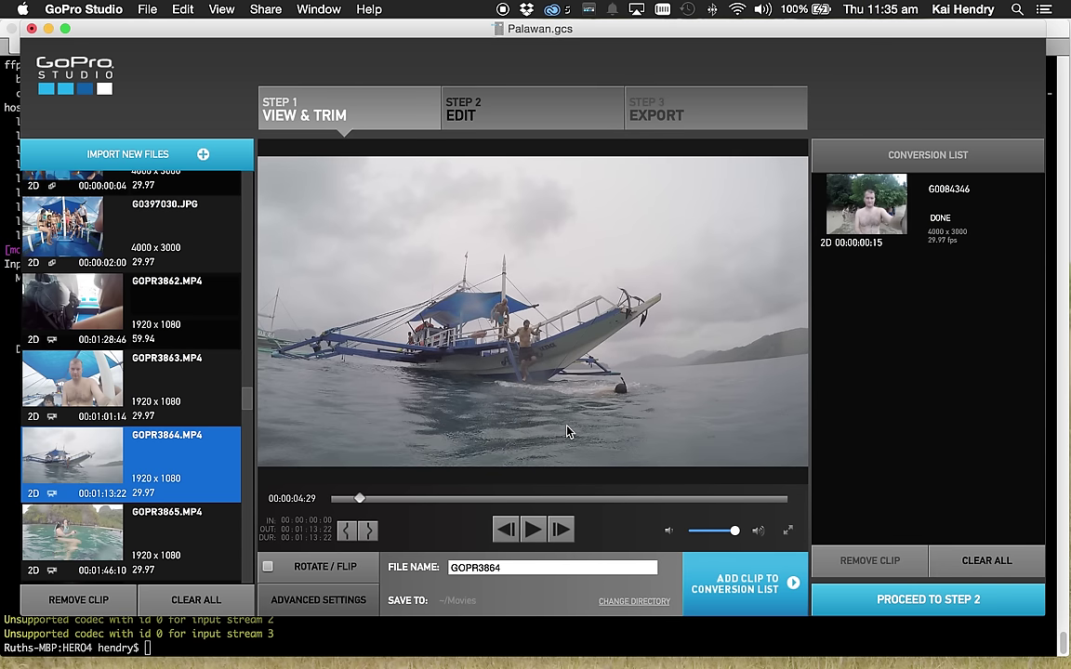
pyautogui.press('Left')
pyautogui.press('Left')
pyautogui.press('Left')
pyautogui.press('Left')
pyautogui.press('Left')
pyautogui.press('Left')
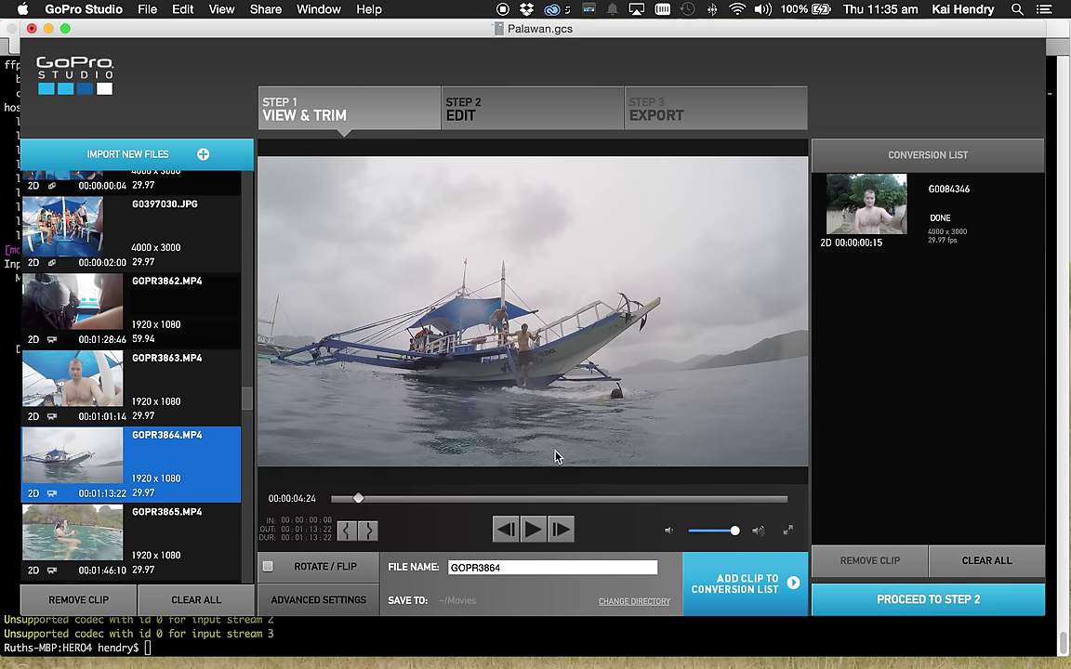
pyautogui.press('Left')
pyautogui.press('Left')
pyautogui.press('Left')
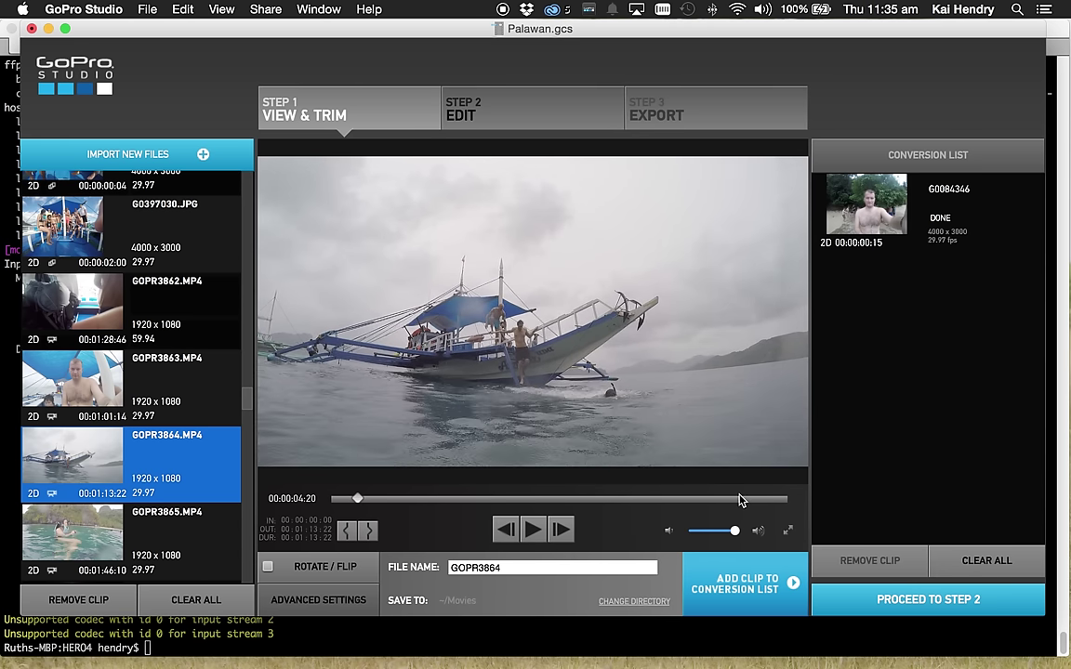
pyautogui.press('Right')
pyautogui.press('Right')
pyautogui.press('Right')
pyautogui.press('Right')
pyautogui.press('Right')
pyautogui.press('Right')
pyautogui.press('Right')
pyautogui.press('Right')
pyautogui.press('Right')
pyautogui.press('Right')
pyautogui.press('Right')
pyautogui.press('Right')
pyautogui.press('Right')
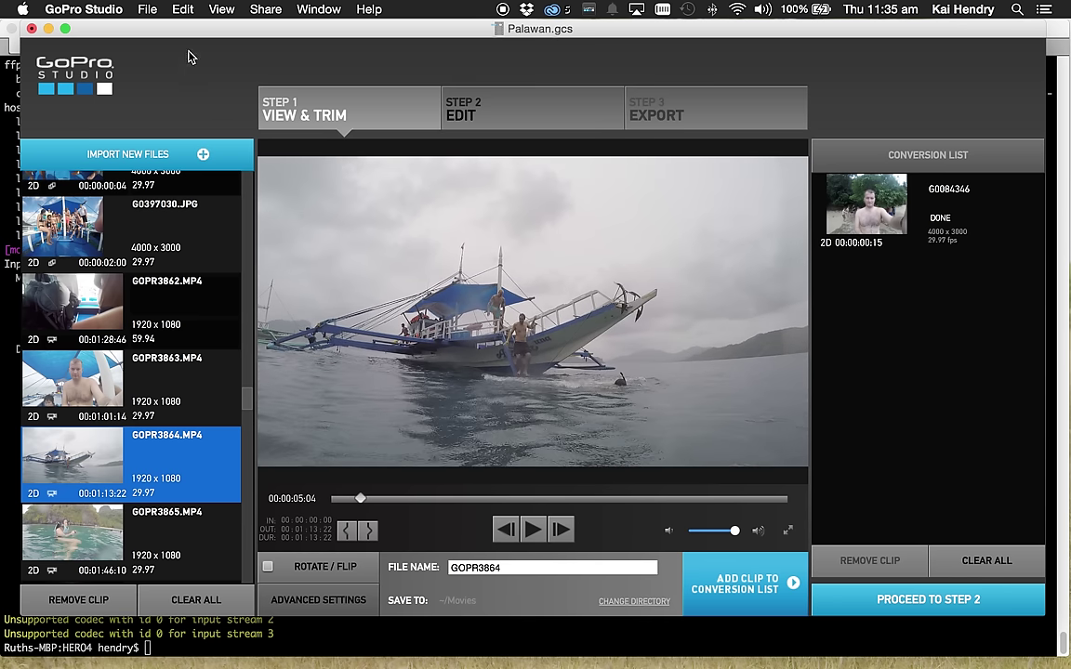
pyautogui.press('Left')
pyautogui.press('Left')
pyautogui.press('Left')
pyautogui.press('Left')
pyautogui.press('Left')
pyautogui.press('Left')
pyautogui.press('Left')
pyautogui.press('Left')
pyautogui.press('Left')
pyautogui.press('Left')
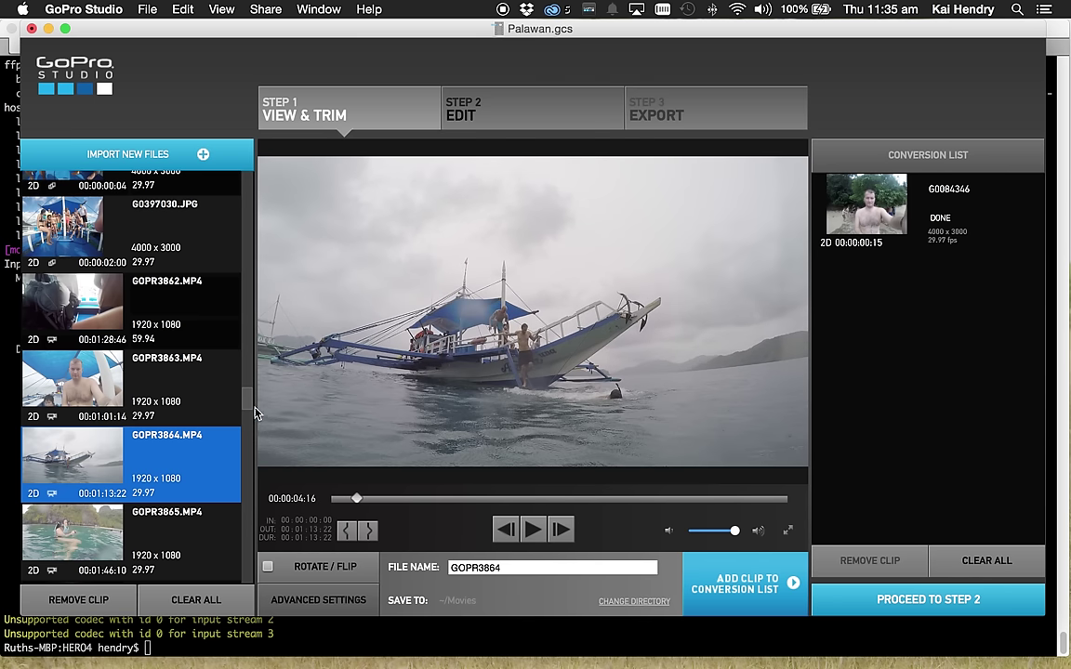
pyautogui.press('Left')
pyautogui.press('Left')
pyautogui.press('Left')
pyautogui.press('Left')
pyautogui.press('Left')
pyautogui.press('Left')
pyautogui.press('Left')
pyautogui.press('Left')
pyautogui.scroll(-15, 268, 478)
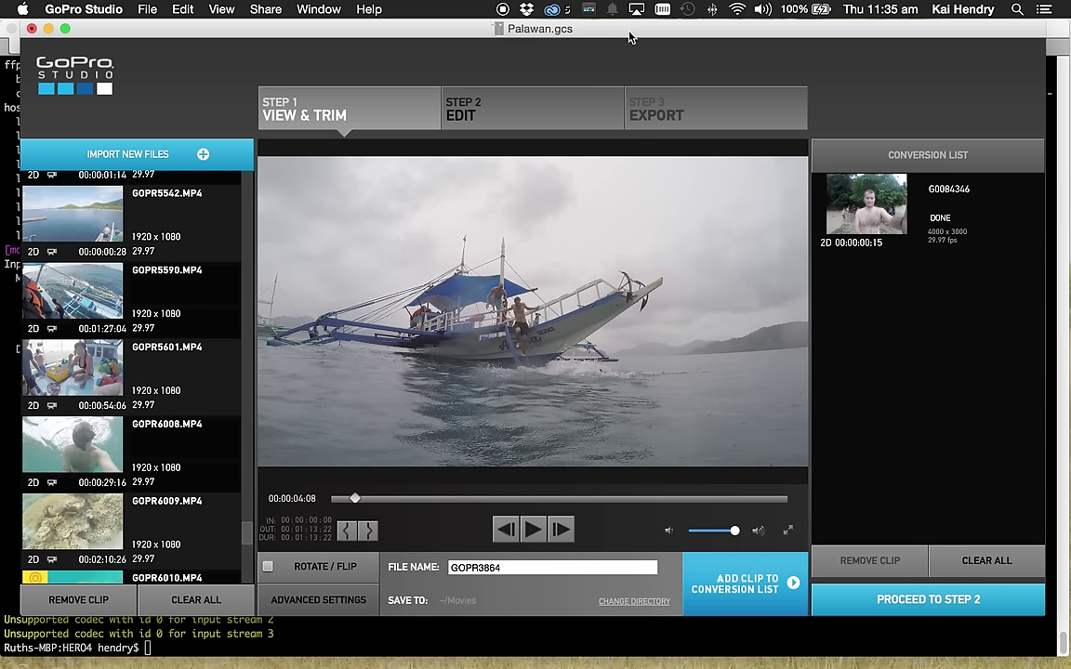